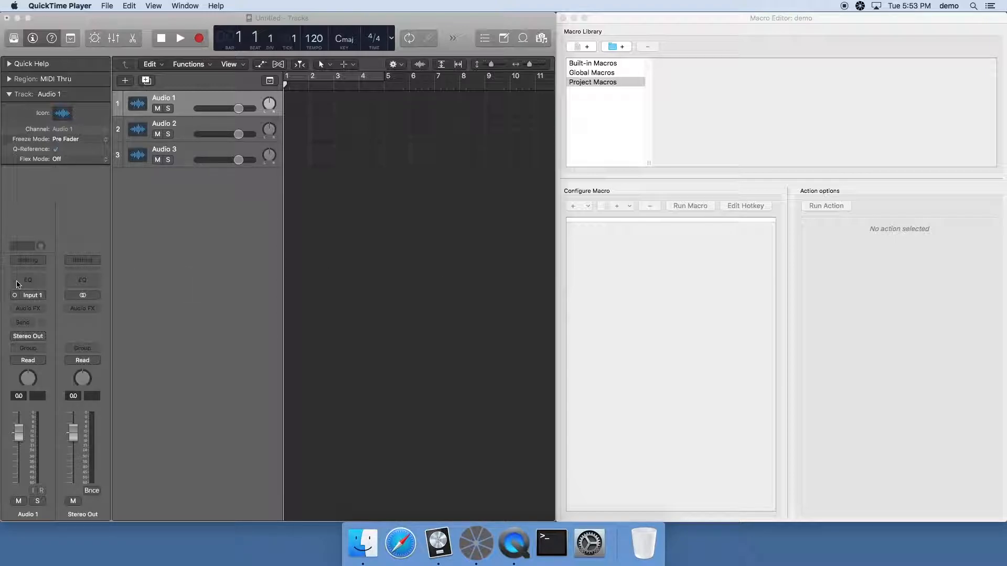
# Load the Compressor, Space Designer and Channel EQ plug-ins on the Audio 1 channel strip, closing each plug-in window
pyautogui.click(27, 274)
pyautogui.click(27, 270)
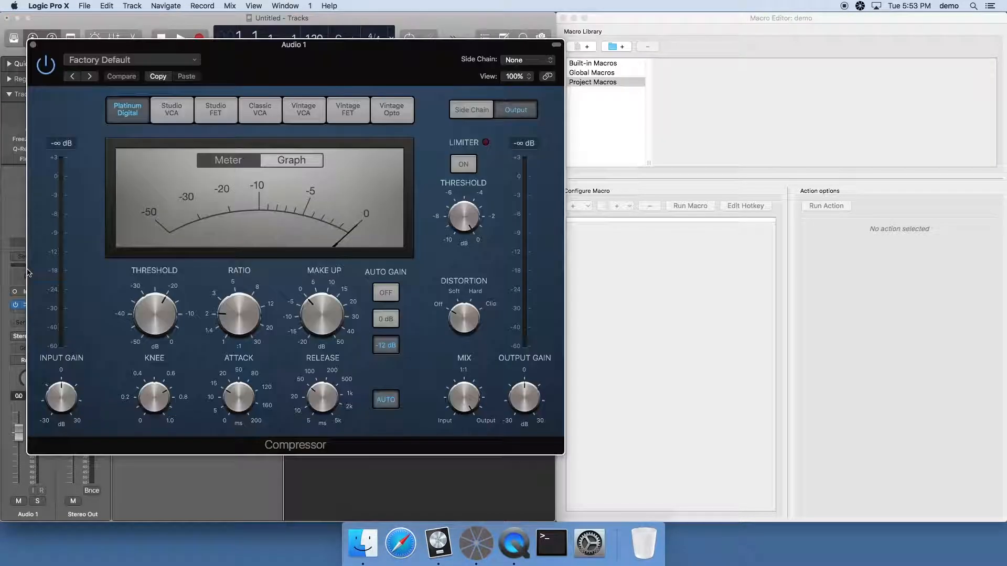
pyautogui.click(31, 44)
pyautogui.click(31, 305)
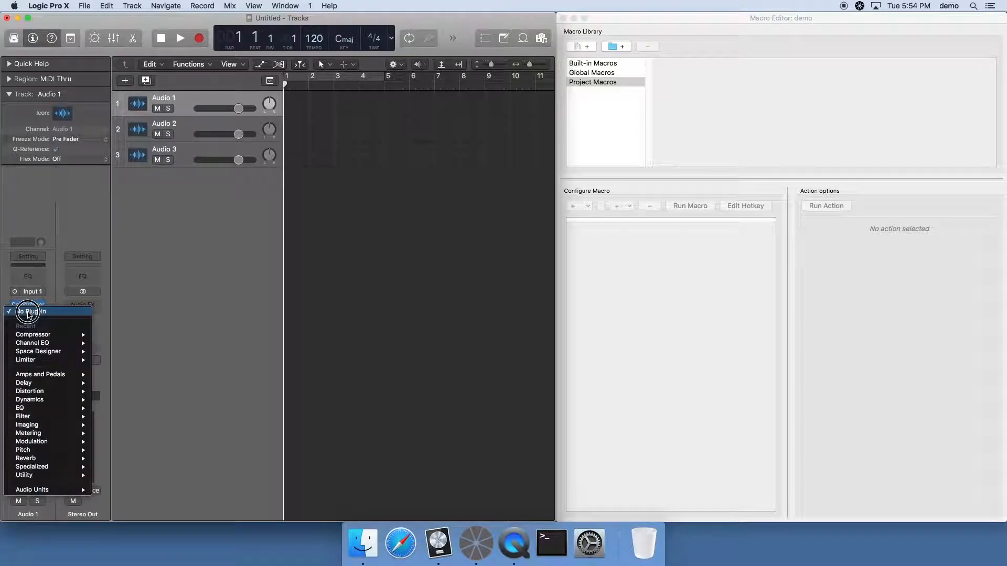
pyautogui.moveTo(40, 455); pyautogui.dragTo(216, 492)
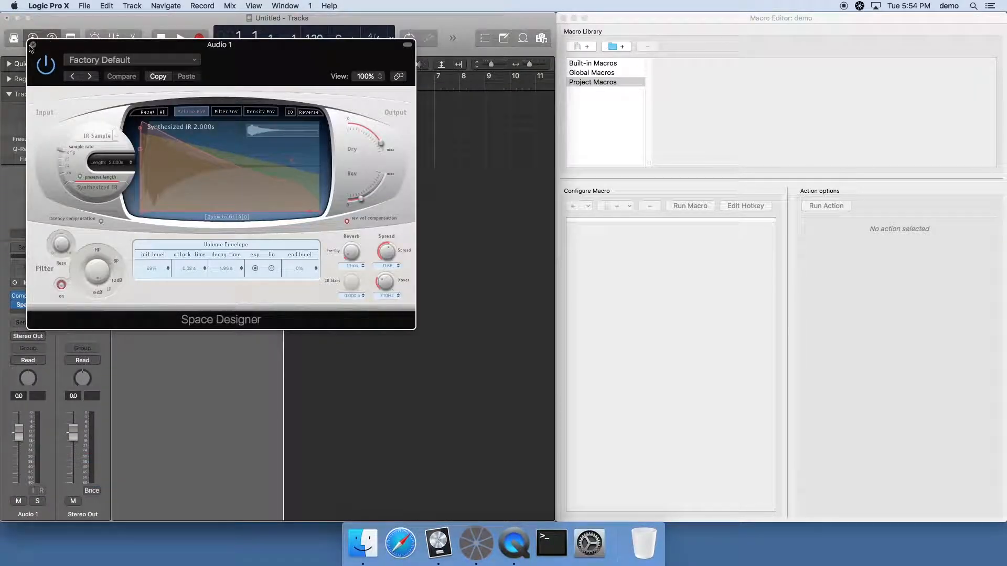
pyautogui.click(32, 44)
pyautogui.click(32, 271)
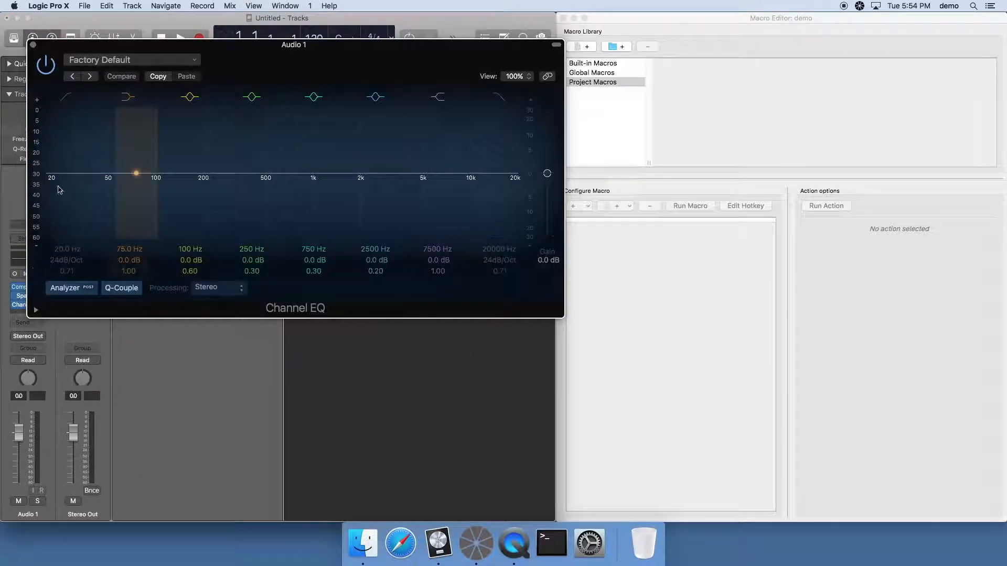
pyautogui.click(33, 37)
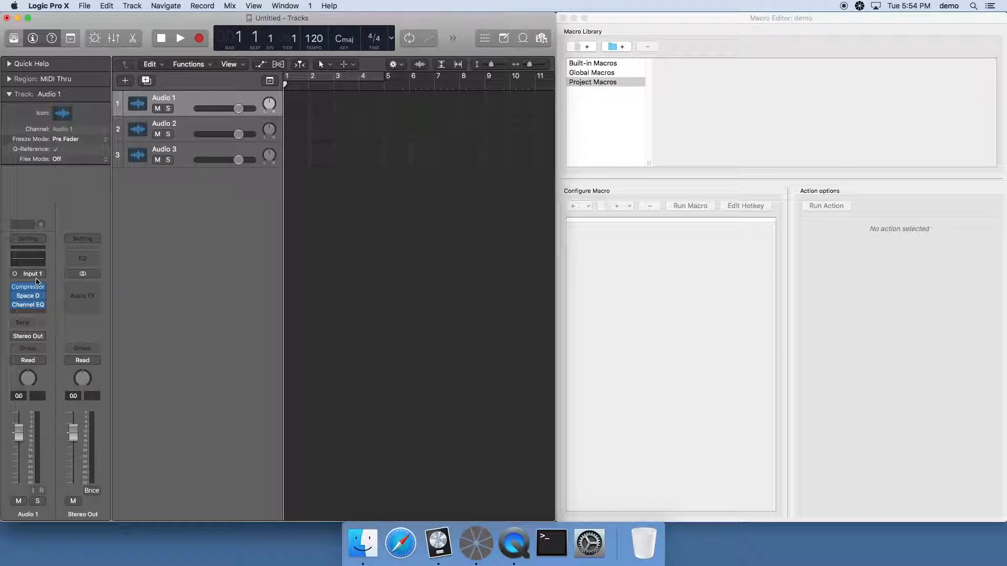
# Reset the Audio 1 channel strip to clear its plug-ins
pyautogui.click(28, 240)
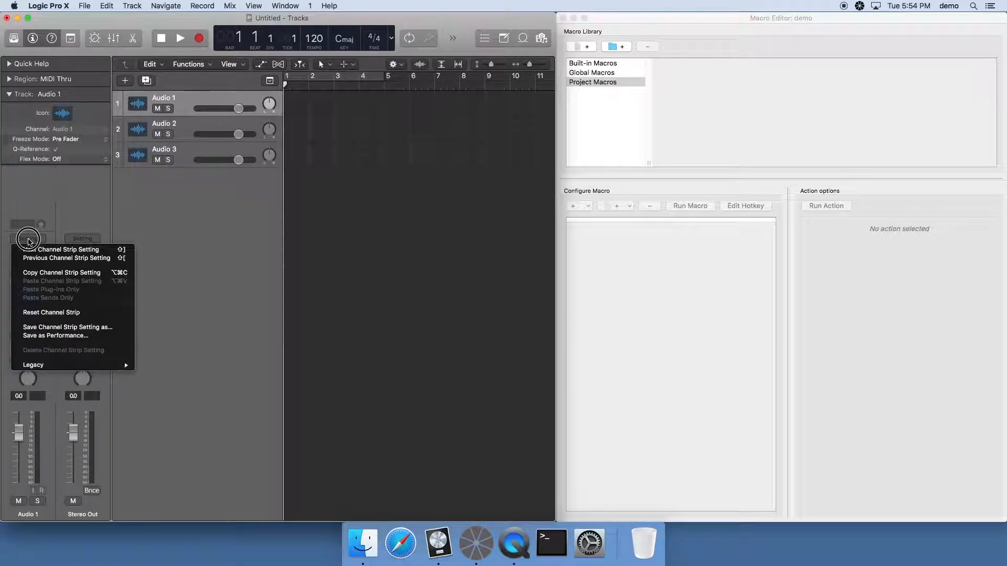
pyautogui.click(56, 313)
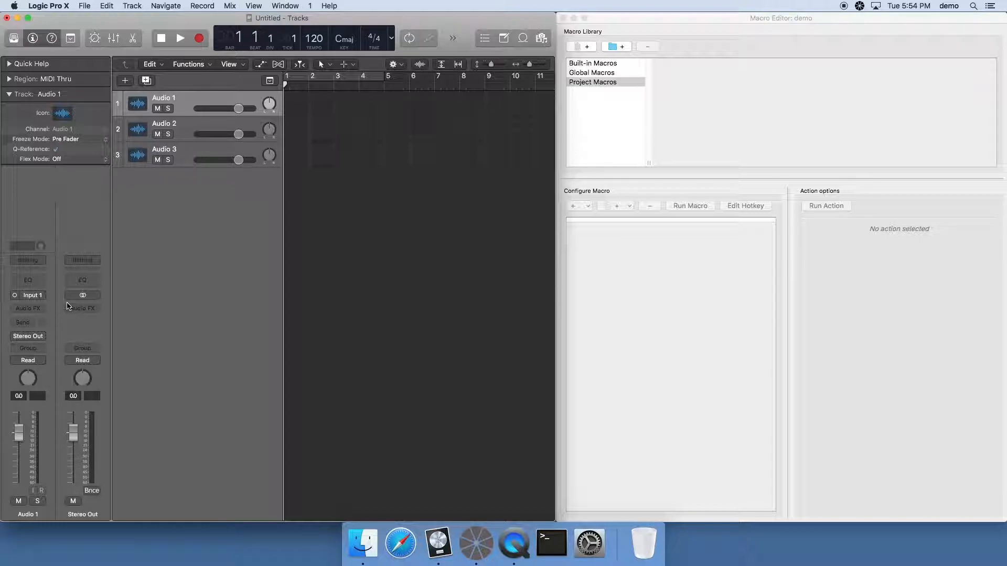
# Create a new macro named "Setup track" in the Project Macros of the Flexi-deck Macro Editor
pyautogui.click(603, 82)
pyautogui.click(581, 46)
pyautogui.doubleClick(691, 63)
pyautogui.write('Setup track')
pyautogui.press('Return')
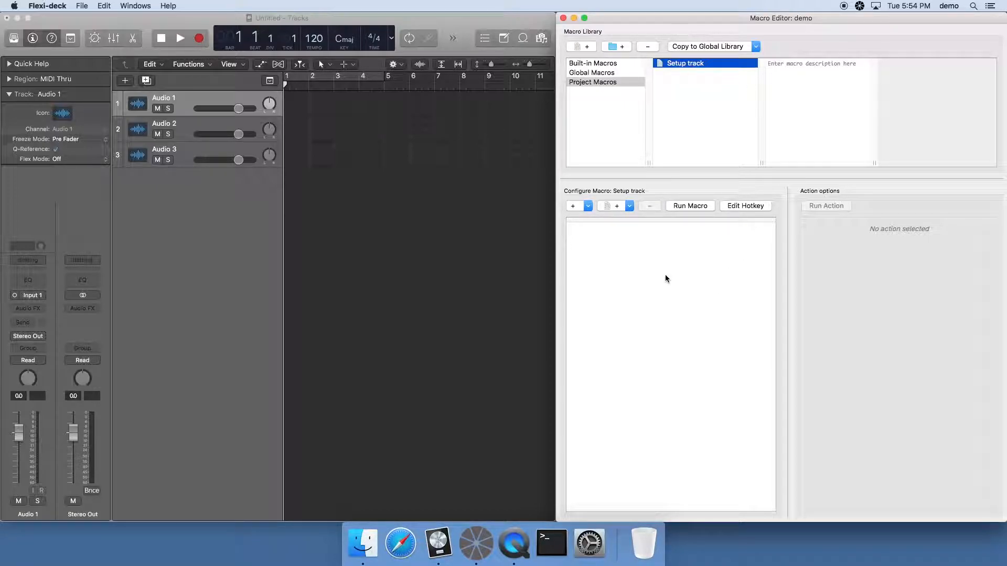
# Add a Click action targeting the gain reduction meter on the Audio 1 channel strip and run the action
pyautogui.click(590, 209)
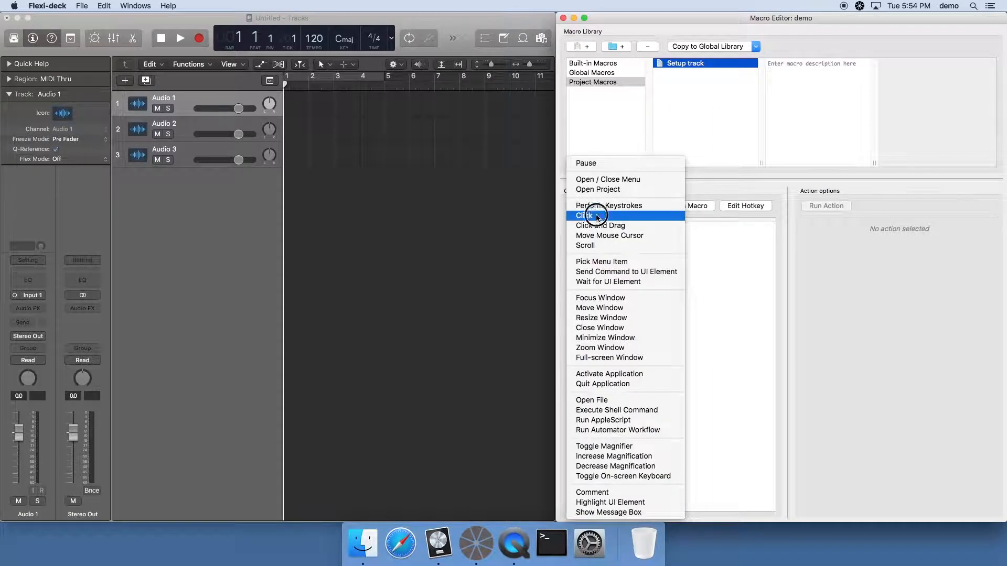
pyautogui.click(596, 216)
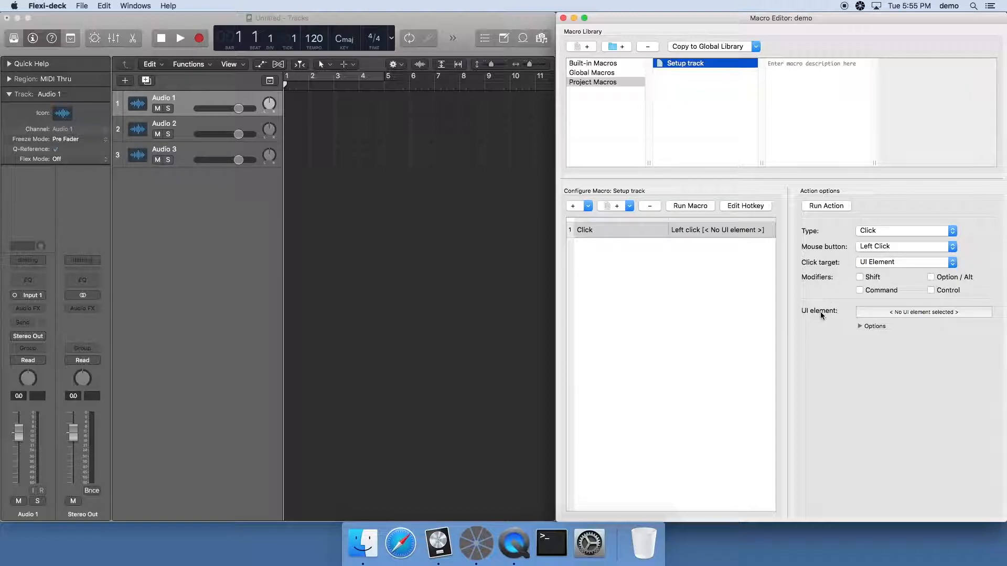
pyautogui.click(912, 313)
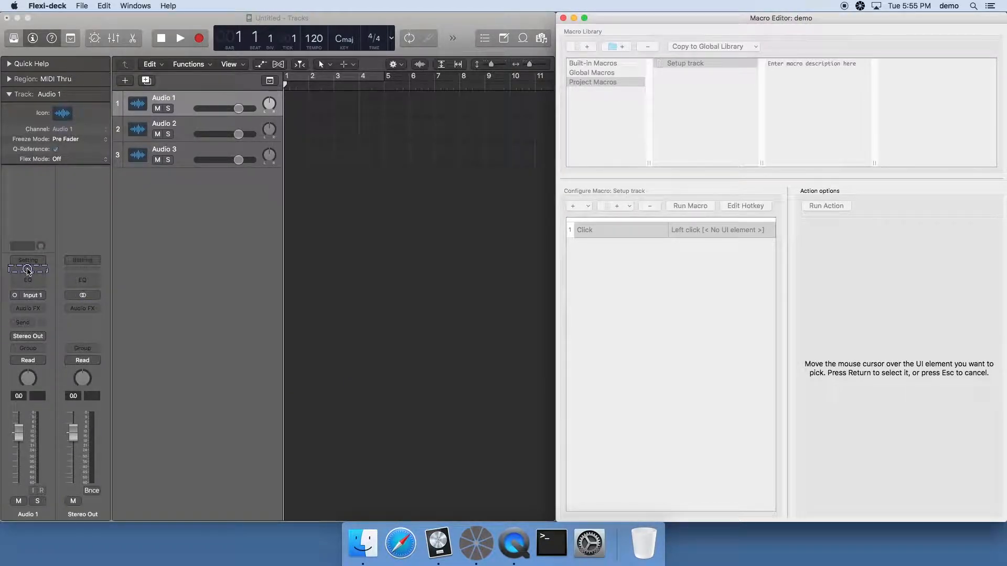
pyautogui.press('Return')
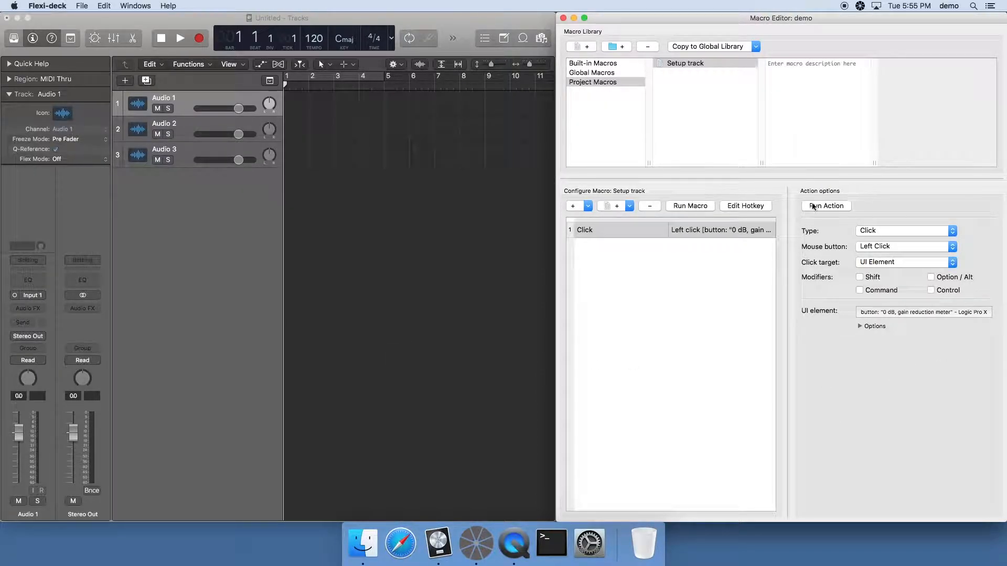
pyautogui.click(829, 206)
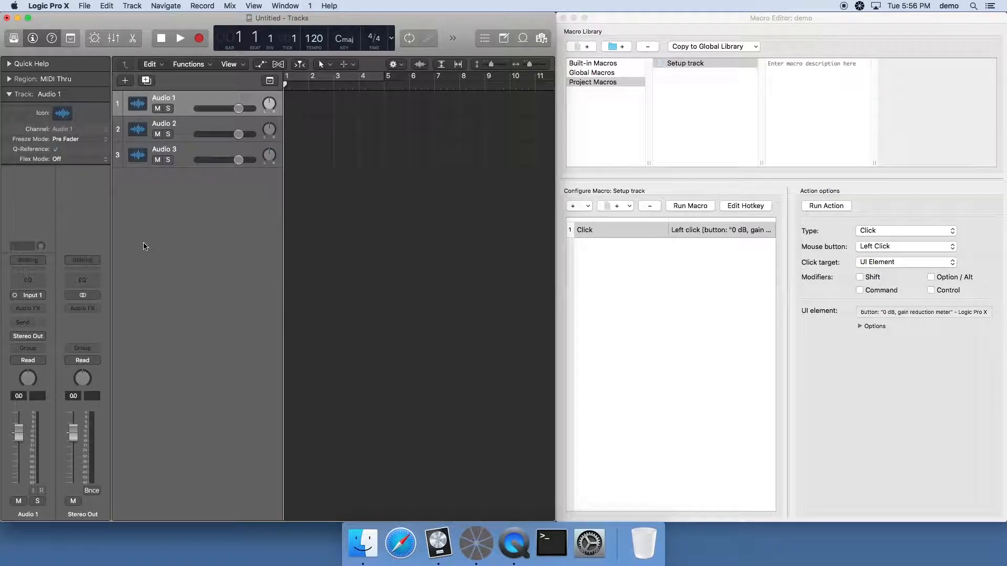
# Load Compressor on Audio 1, add a Close Window action targeting that specific plug-in window, and close the window
pyautogui.click(28, 272)
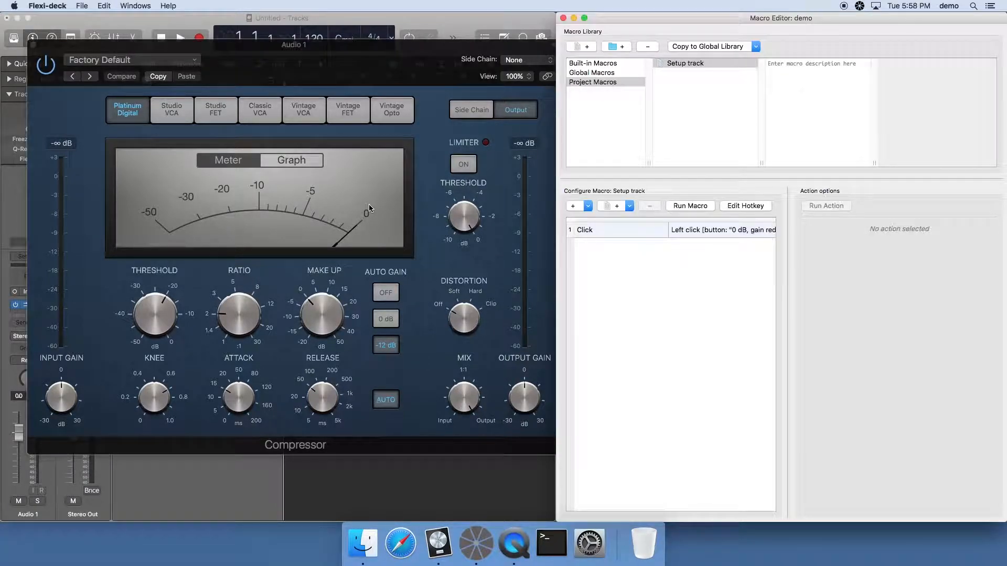
pyautogui.click(573, 206)
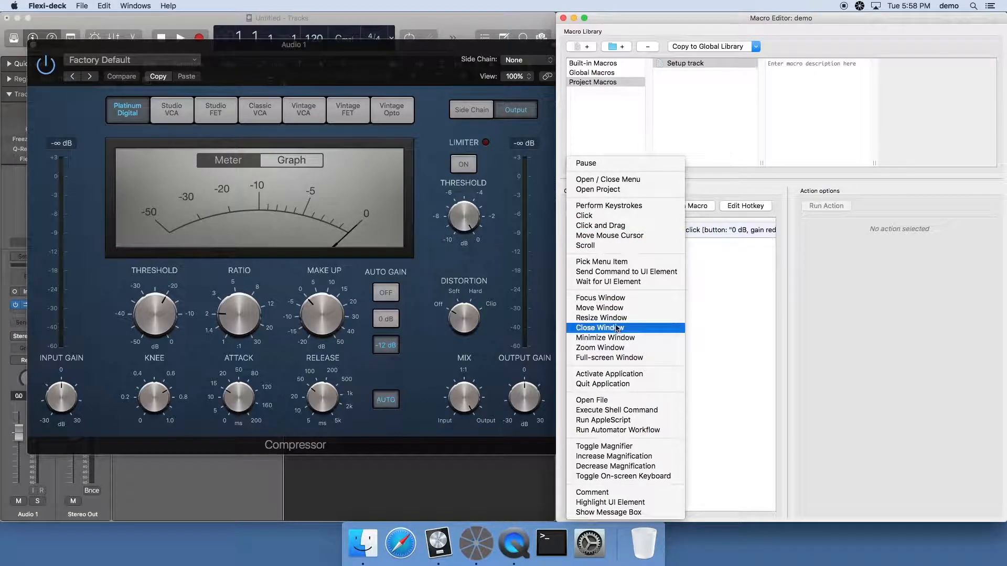
pyautogui.click(617, 328)
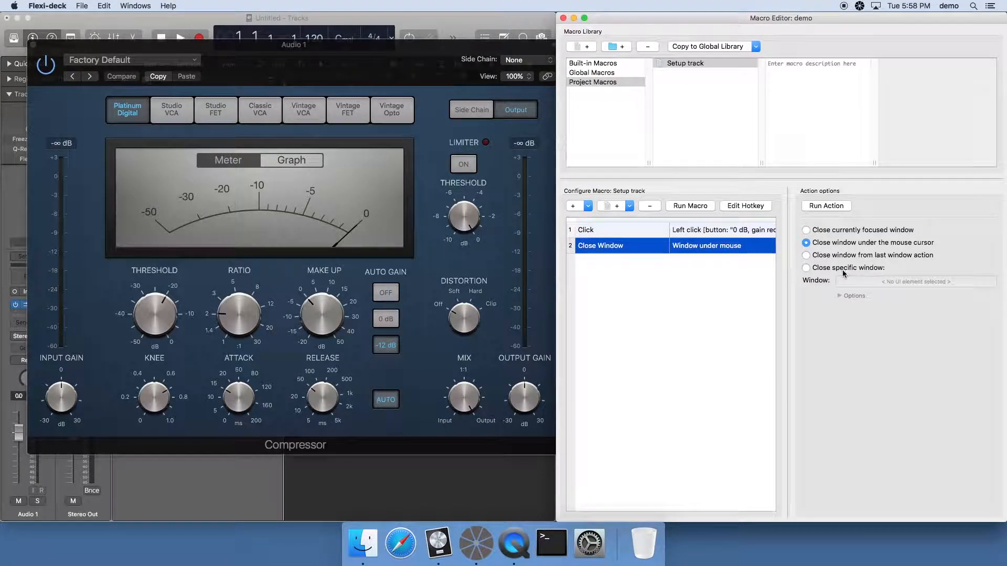
pyautogui.click(806, 268)
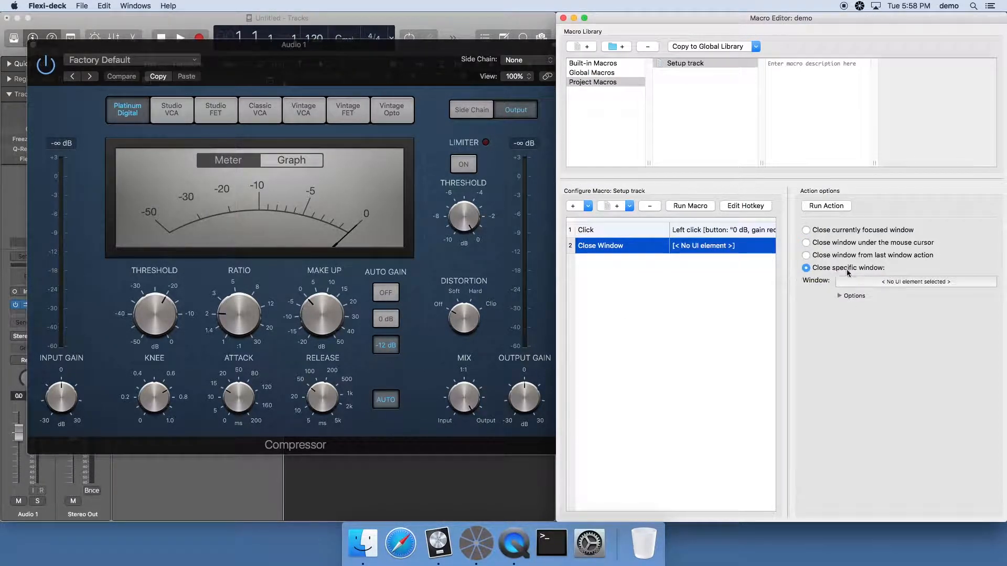
pyautogui.click(876, 281)
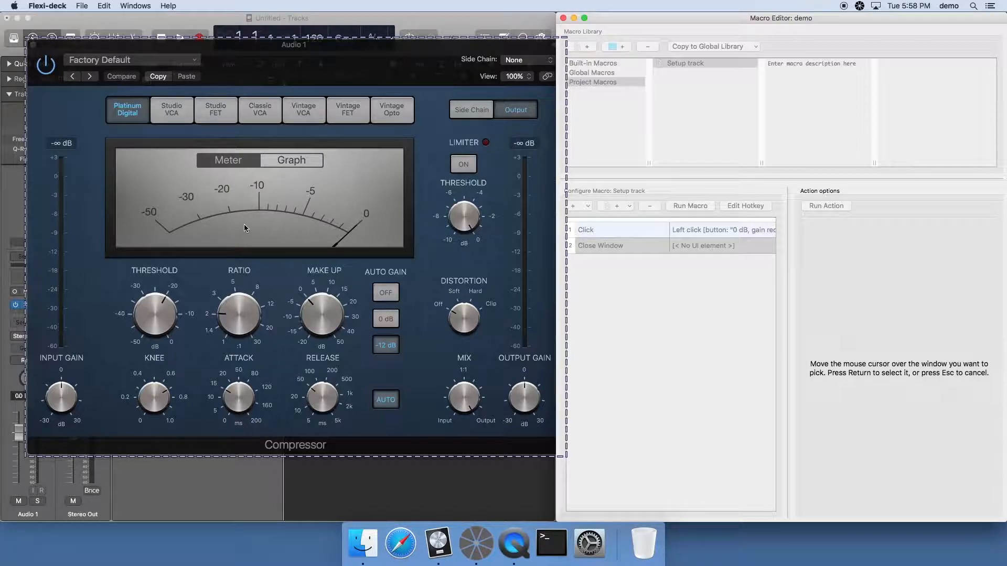
pyautogui.press('Return')
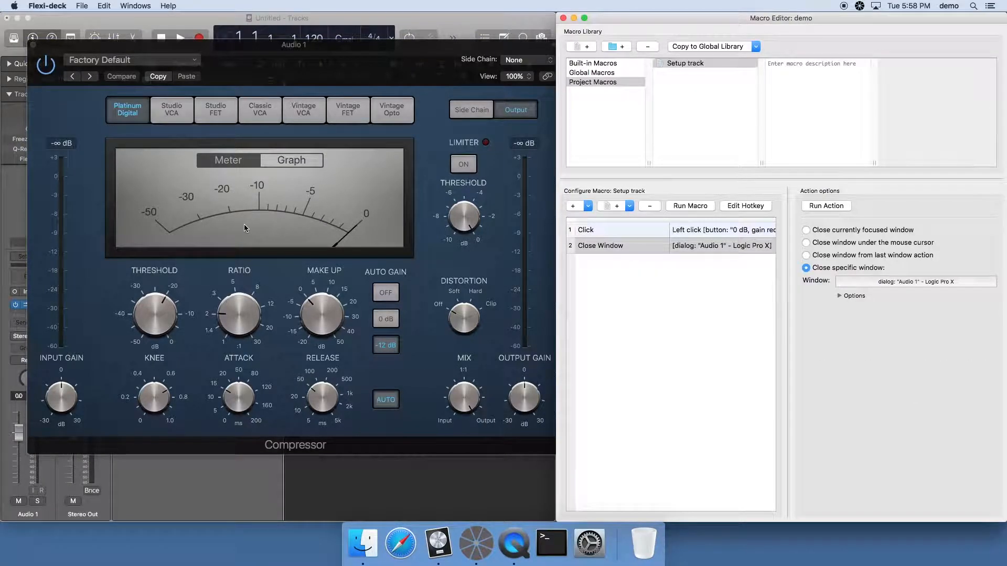
pyautogui.press('super+w')
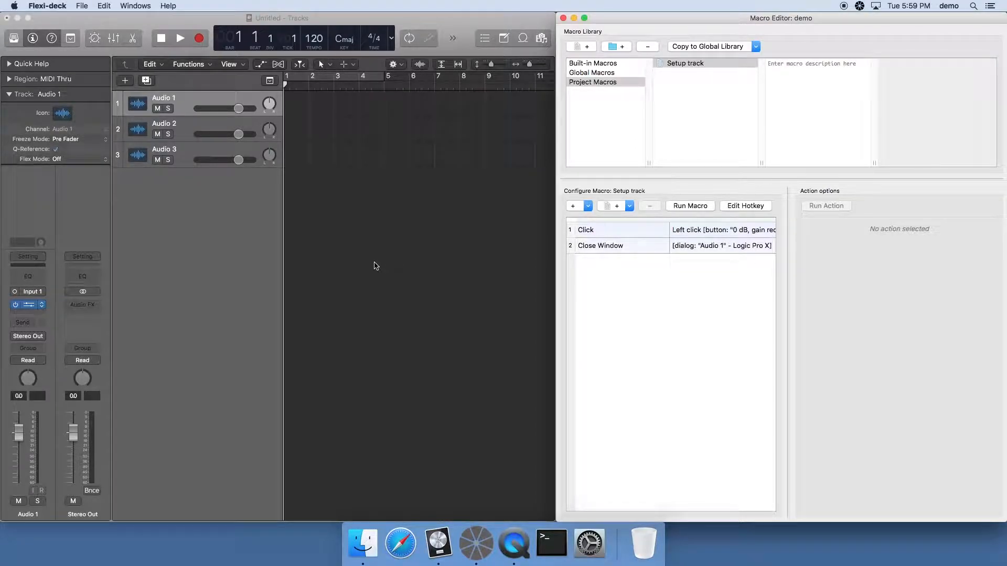
# Add a Click action to the macro targeting the empty plug-in slot below Compressor on the Audio 1 strip
pyautogui.click(573, 206)
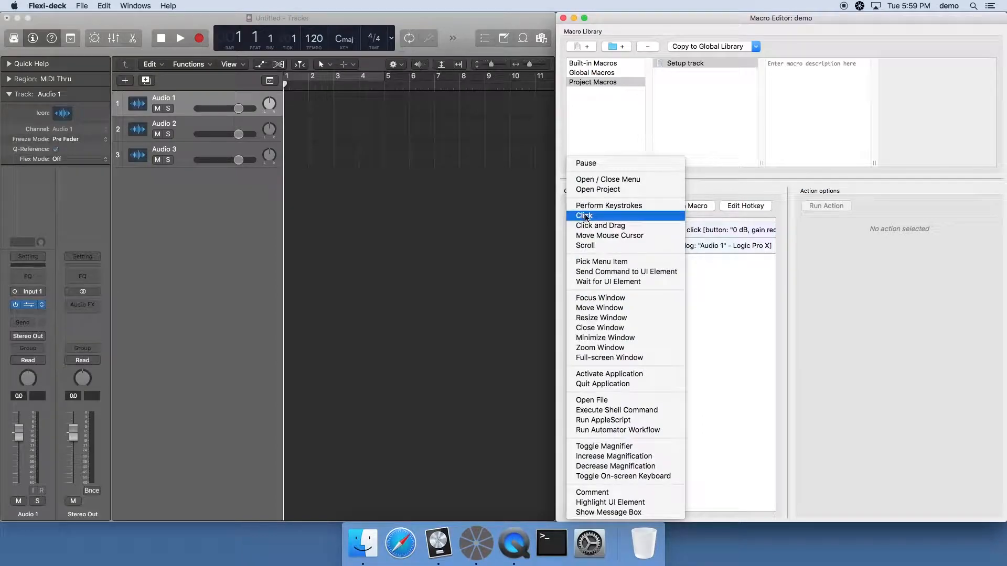
pyautogui.click(586, 216)
pyautogui.click(926, 312)
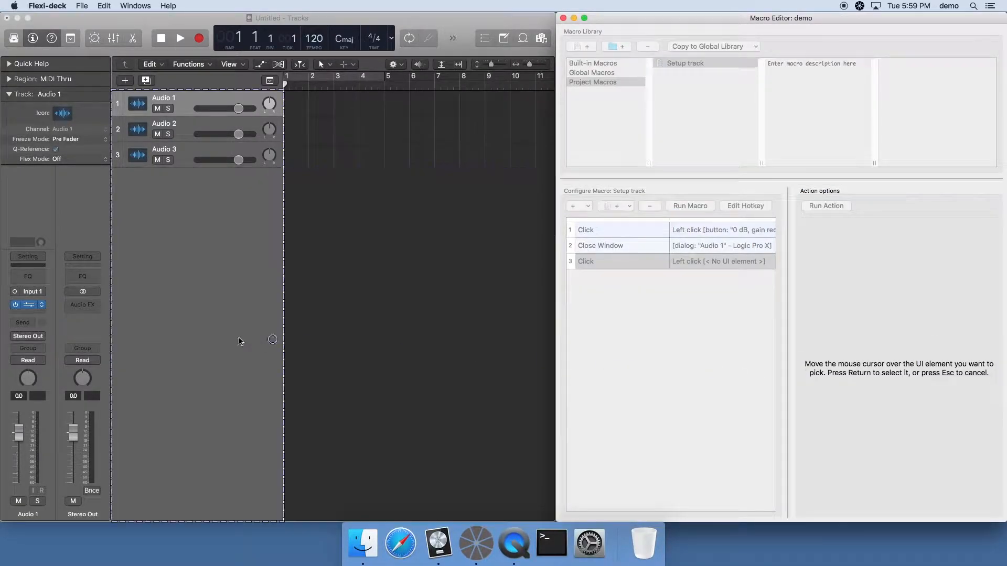
pyautogui.press('Return')
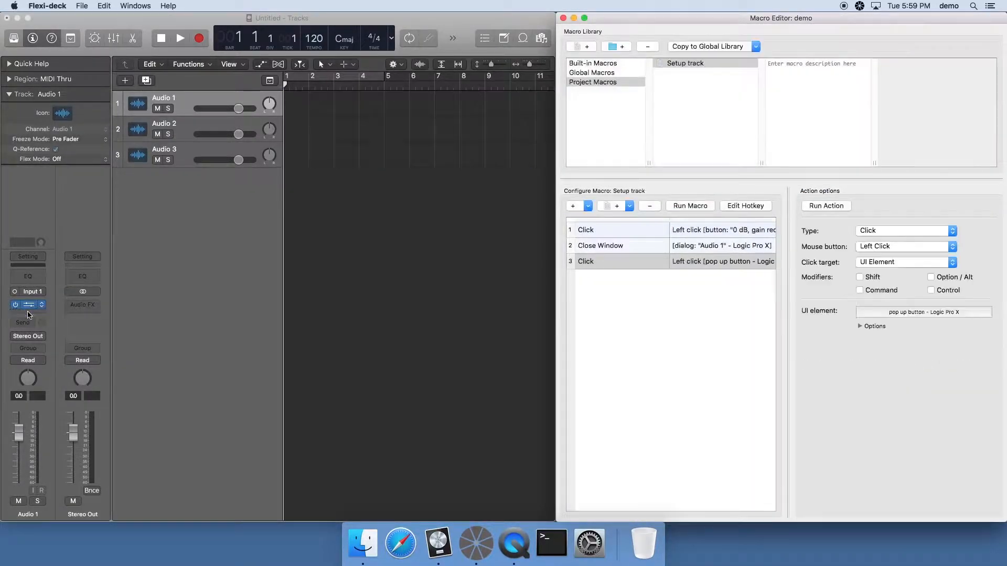
# Examine the plug-in menu of the empty slot below Compressor on Audio 1
pyautogui.click(30, 315)
pyautogui.click(29, 315)
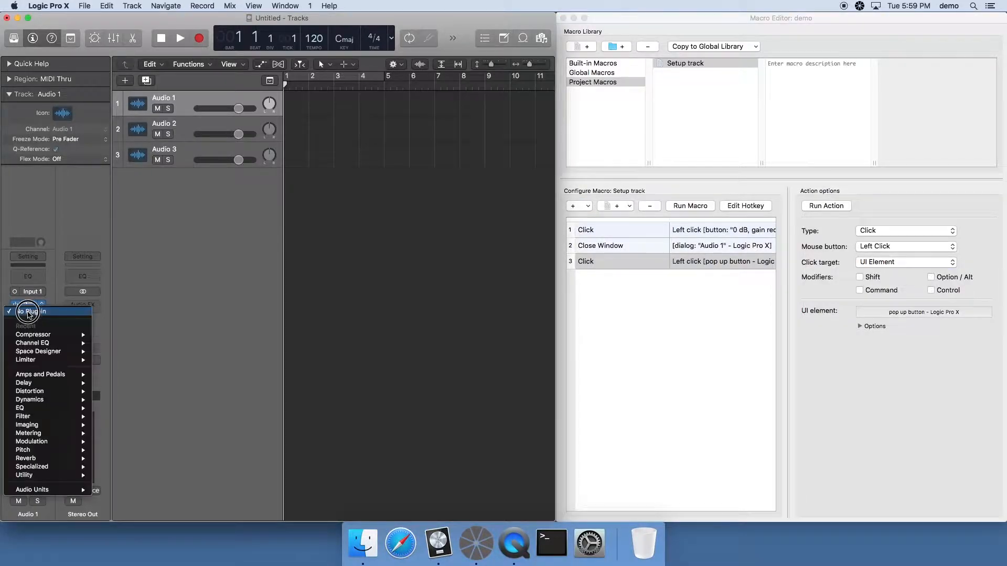
pyautogui.click(168, 310)
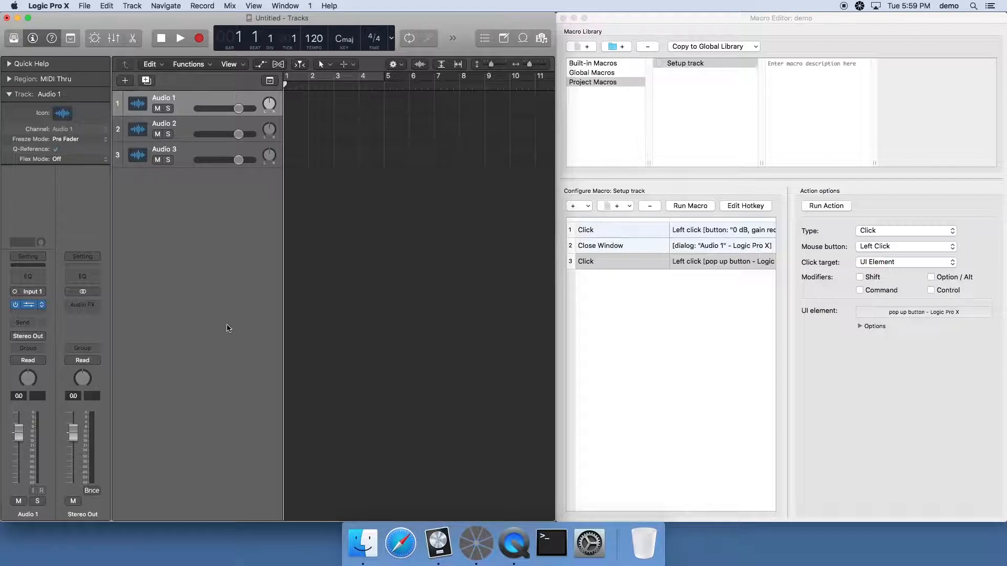
# Add a Pick Menu Item action to the macro targeting the Reverb category in the Audio 1 plug-in menu
pyautogui.click(658, 302)
pyautogui.click(574, 206)
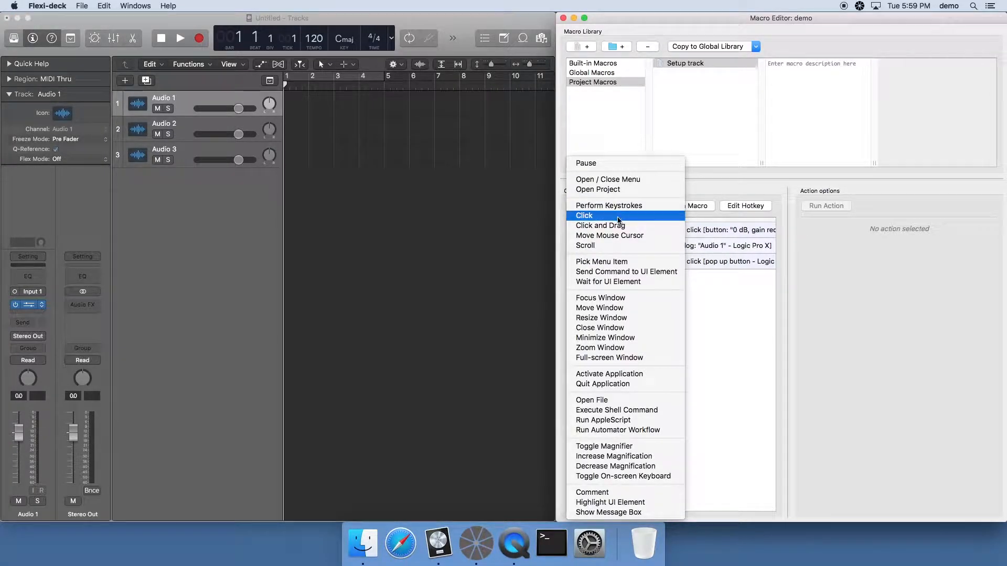
pyautogui.click(612, 264)
pyautogui.click(897, 233)
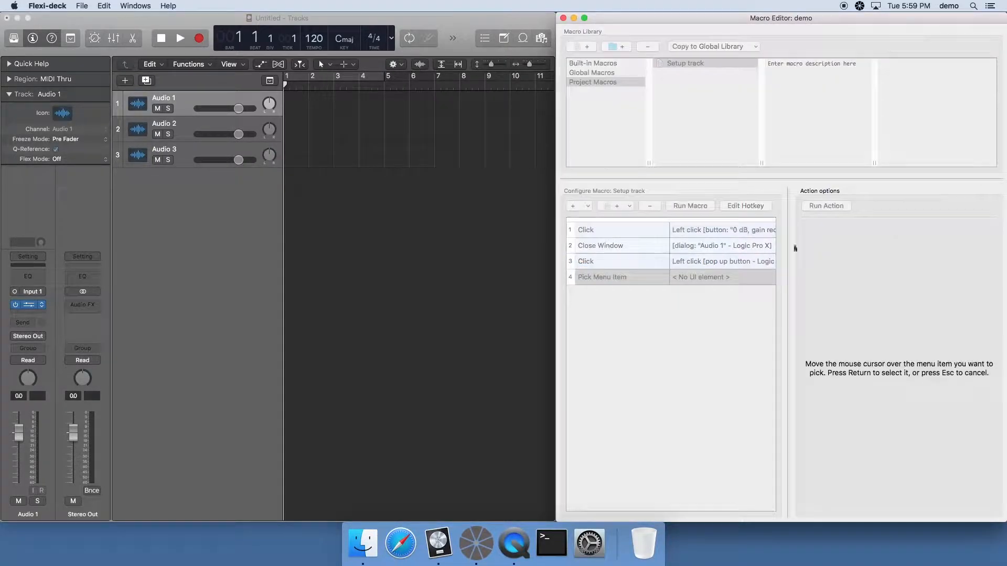
pyautogui.click(31, 315)
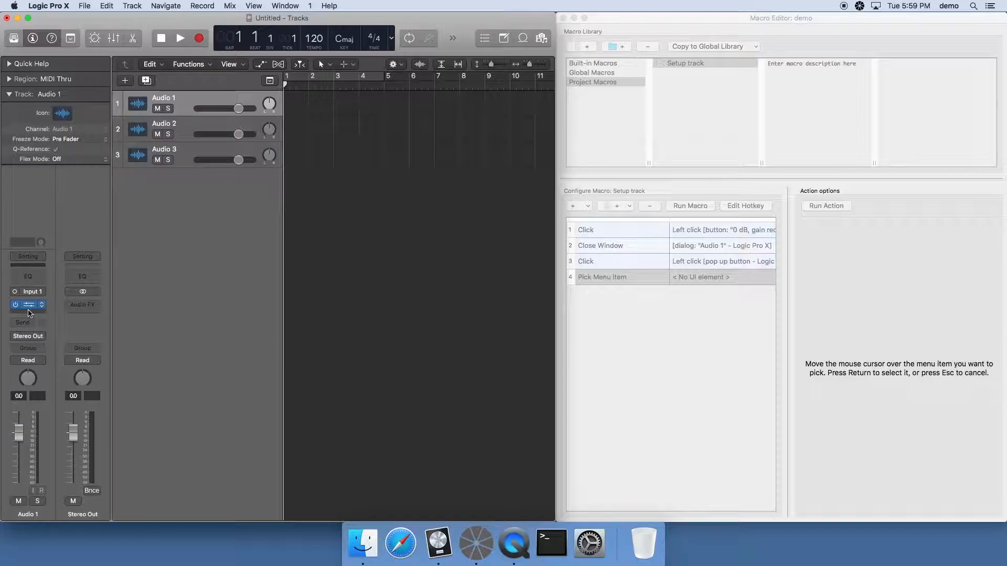
pyautogui.click(29, 305)
pyautogui.moveTo(31, 460)
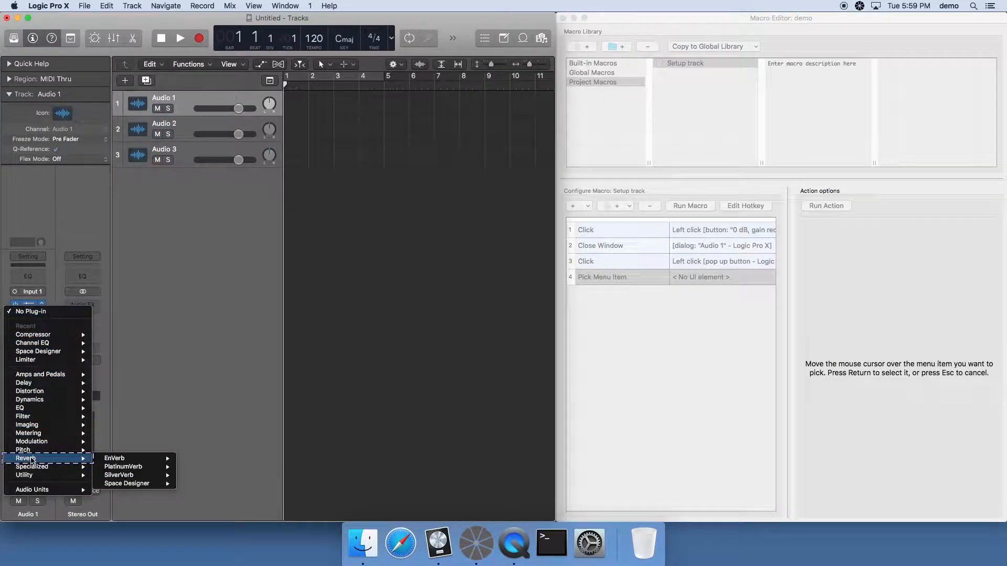
pyautogui.press('Return')
pyautogui.click(229, 399)
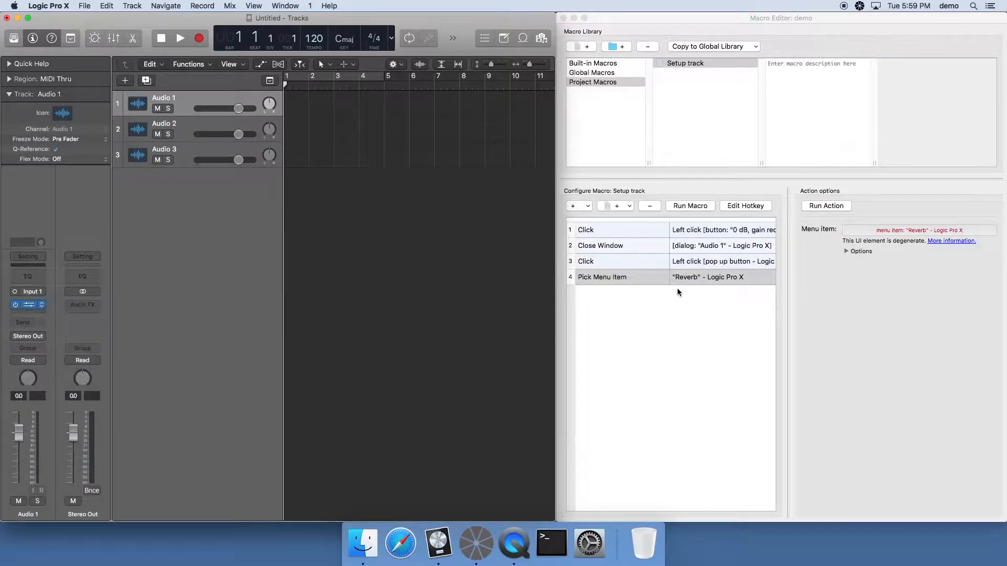
# Duplicate the Reverb Pick Menu Item action and retarget the copy to Space Designer in the Reverb submenu
pyautogui.click(638, 276)
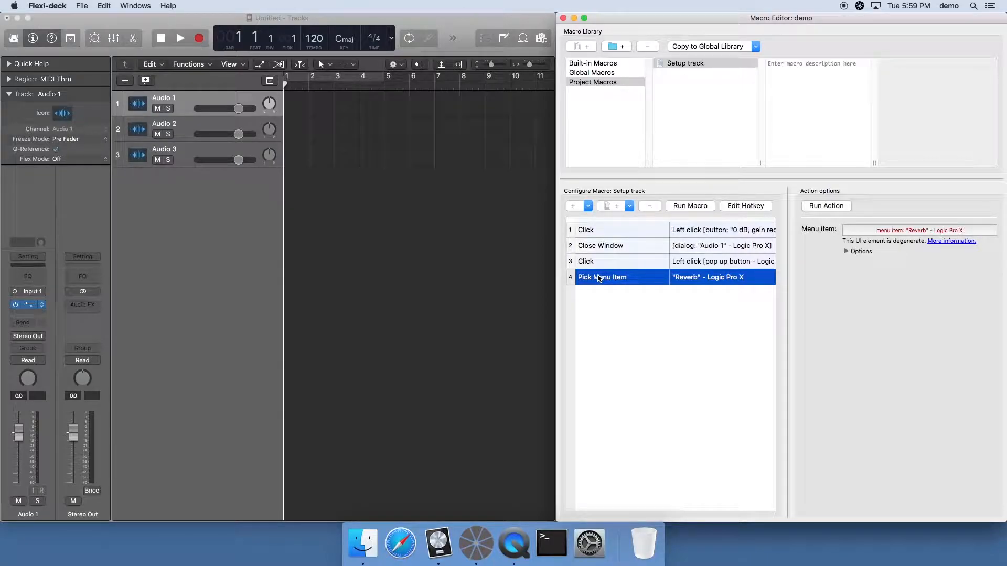
pyautogui.moveTo(600, 278); pyautogui.dragTo(624, 299)
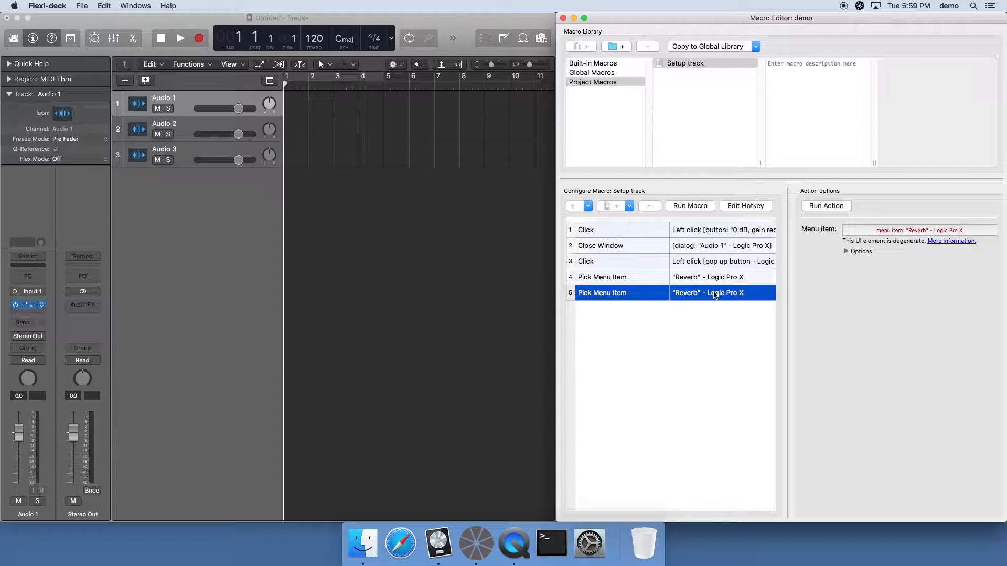
pyautogui.click(913, 229)
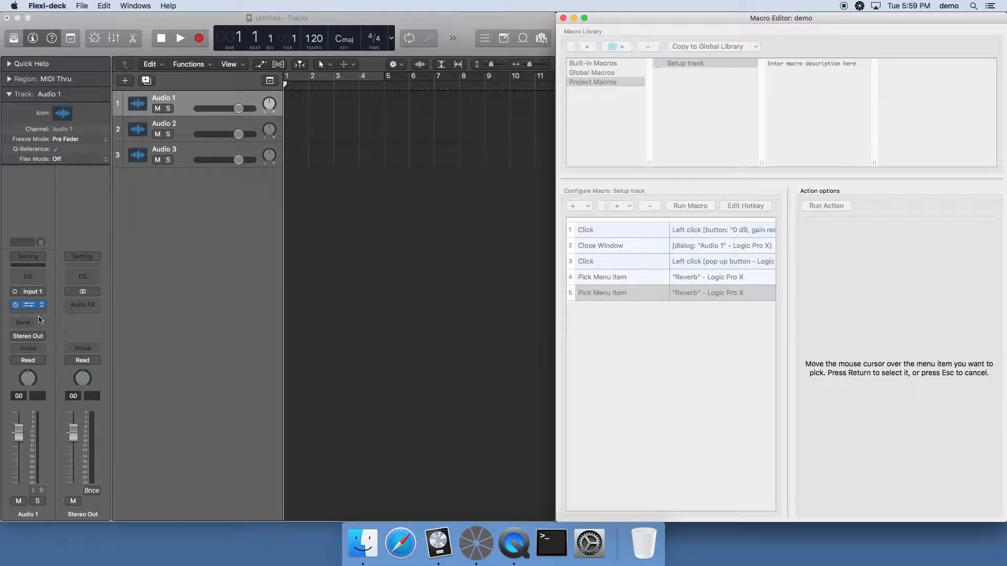
pyautogui.click(27, 306)
pyautogui.moveTo(32, 459)
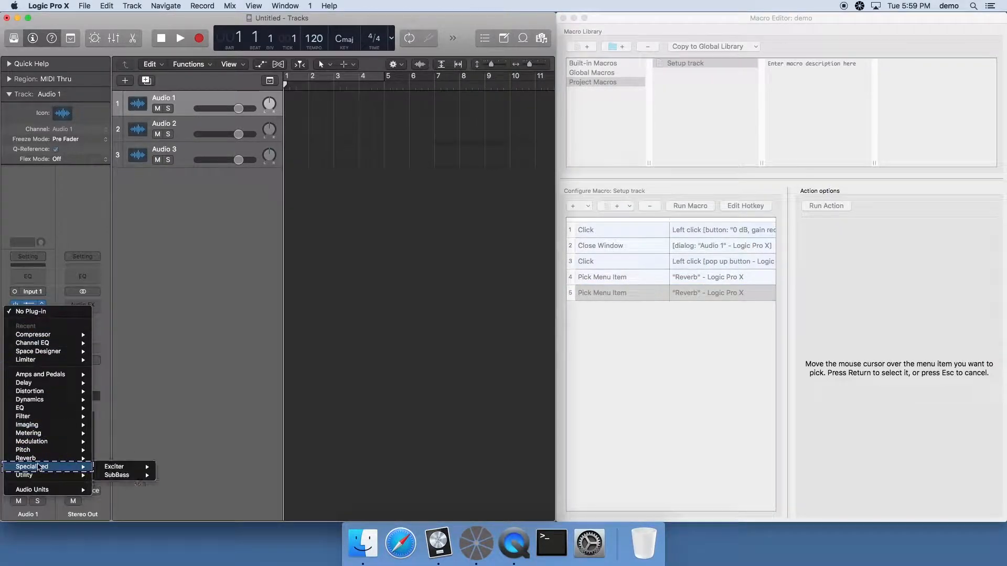
pyautogui.moveTo(134, 486)
pyautogui.press('Return')
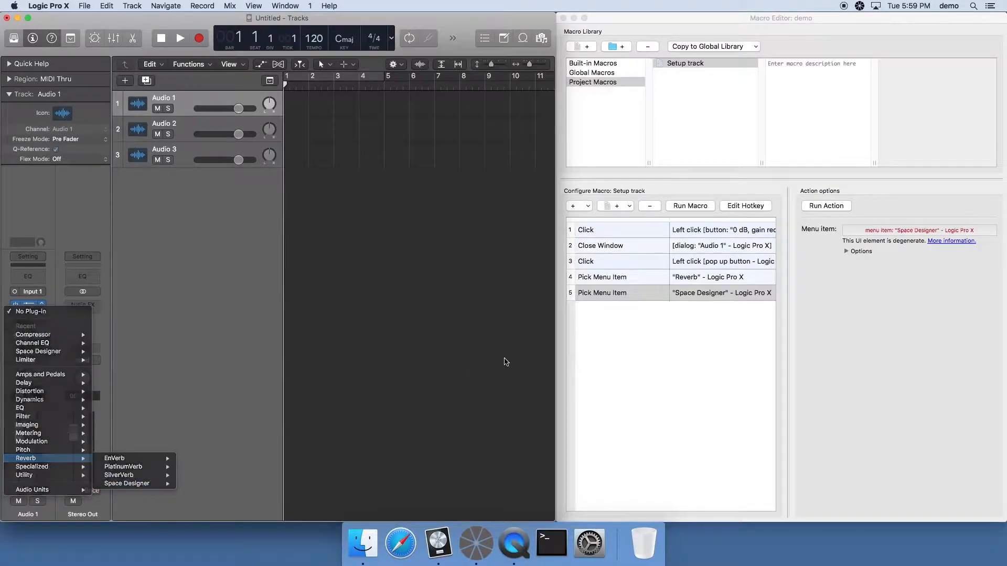
# Duplicate the Space Designer Pick Menu Item action and retarget the copy to Mono->Stereo in the Space Designer submenu
pyautogui.click(617, 293)
pyautogui.moveTo(617, 293); pyautogui.dragTo(619, 309)
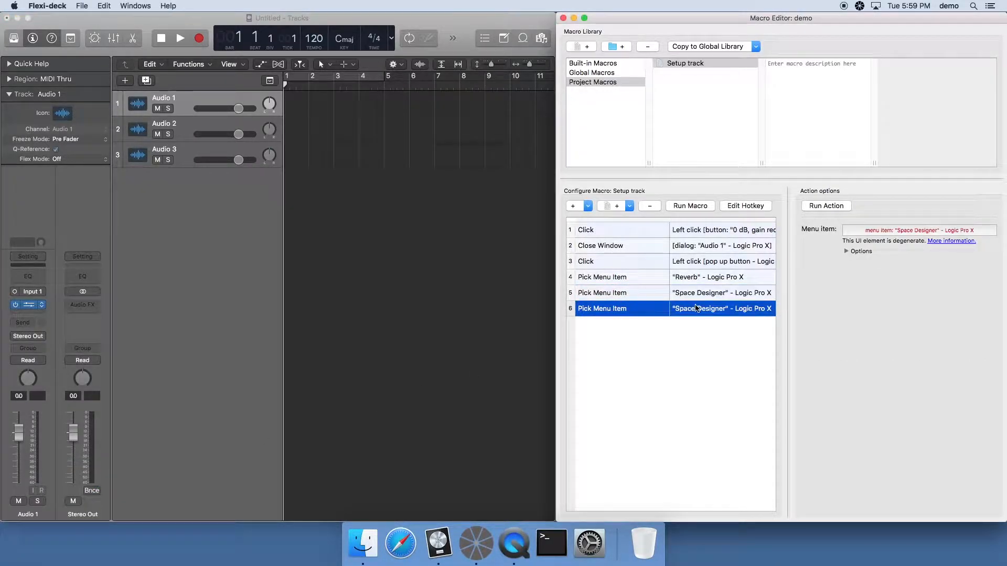
pyautogui.click(905, 230)
pyautogui.click(29, 304)
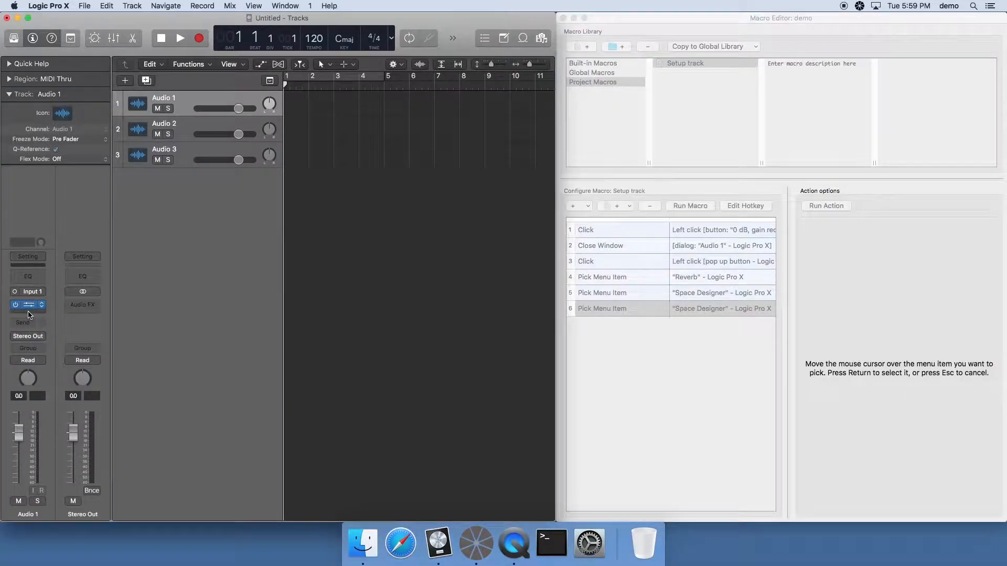
pyautogui.moveTo(42, 459)
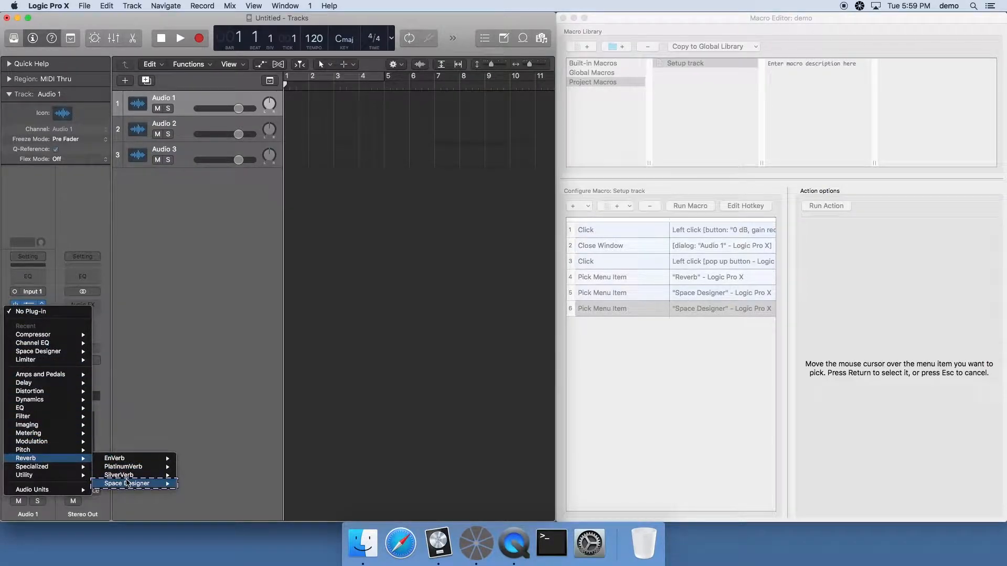
pyautogui.moveTo(136, 484)
pyautogui.press('Return')
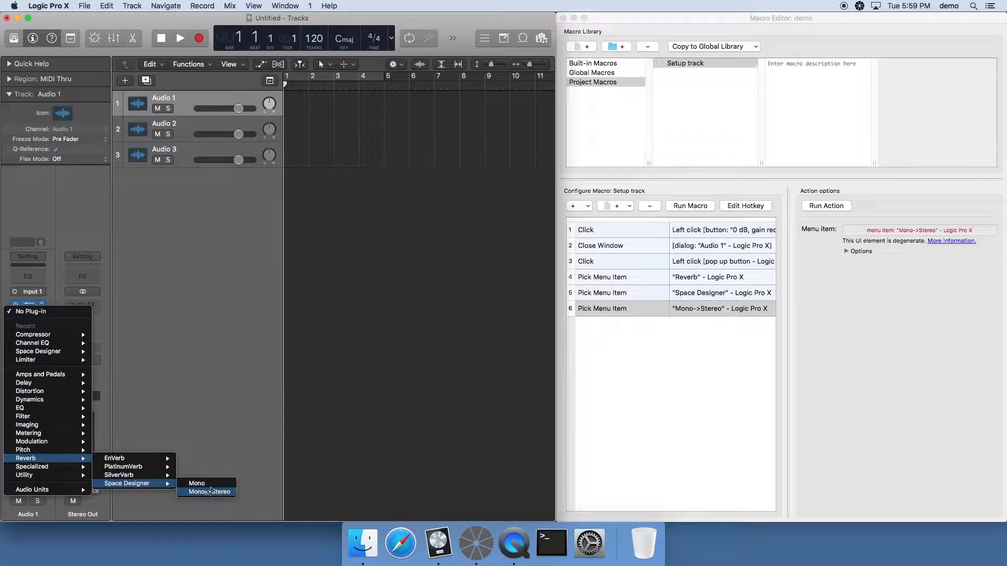
# Load the Mono->Stereo version of Space Designer into the empty plug-in slot below Compressor on Audio 1 in Logic Pro X
pyautogui.click(28, 310)
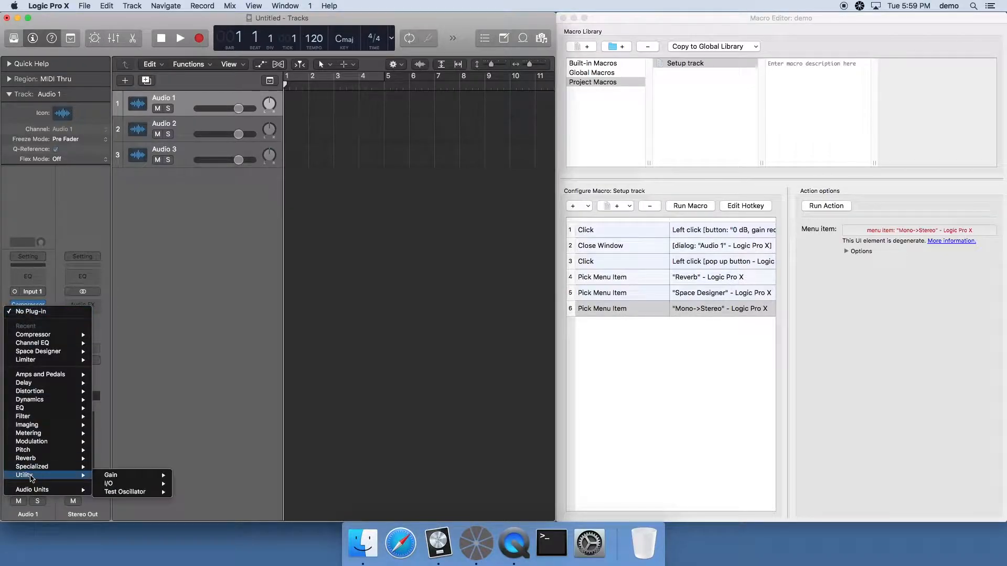
pyautogui.moveTo(42, 458)
pyautogui.moveTo(132, 484)
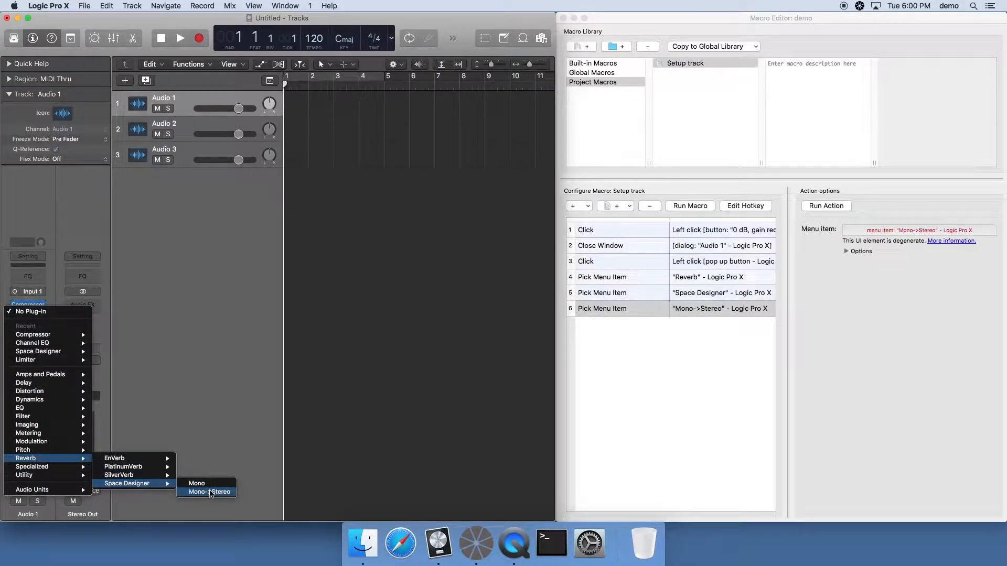
pyautogui.click(205, 492)
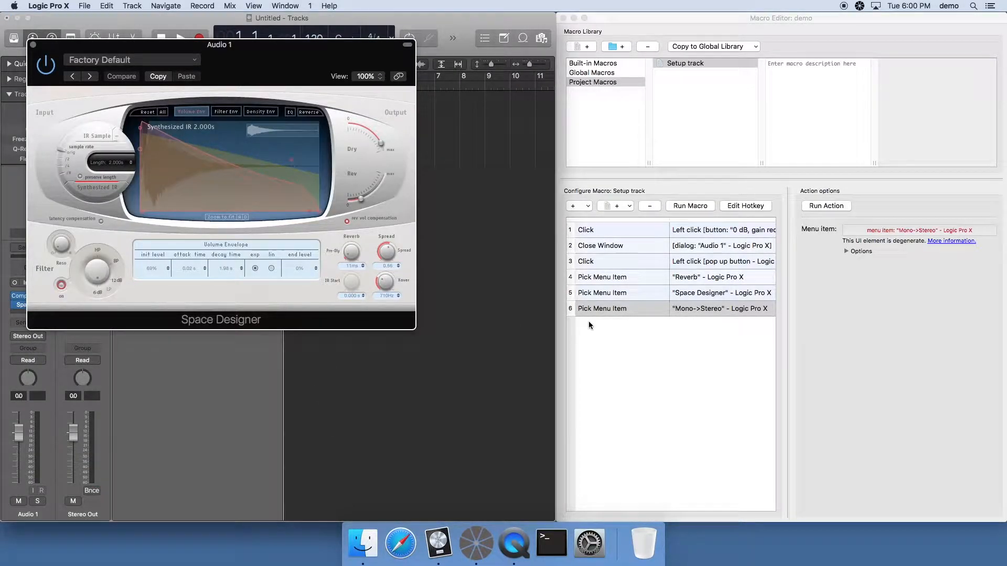
# Copy the Close Window action to the end of the macro, target the open Space Designer window, and close that window
pyautogui.moveTo(615, 247); pyautogui.dragTo(623, 318)
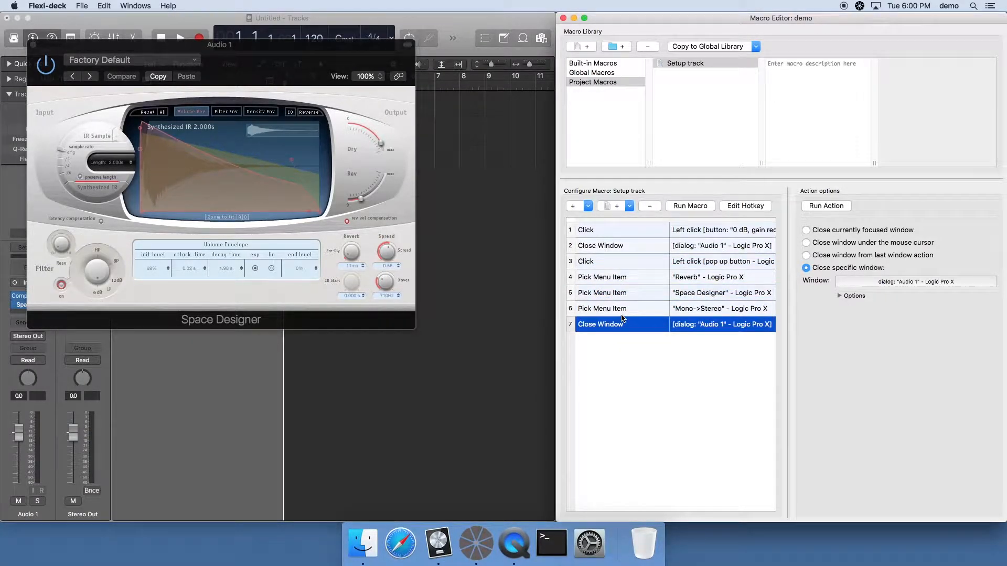
pyautogui.click(928, 282)
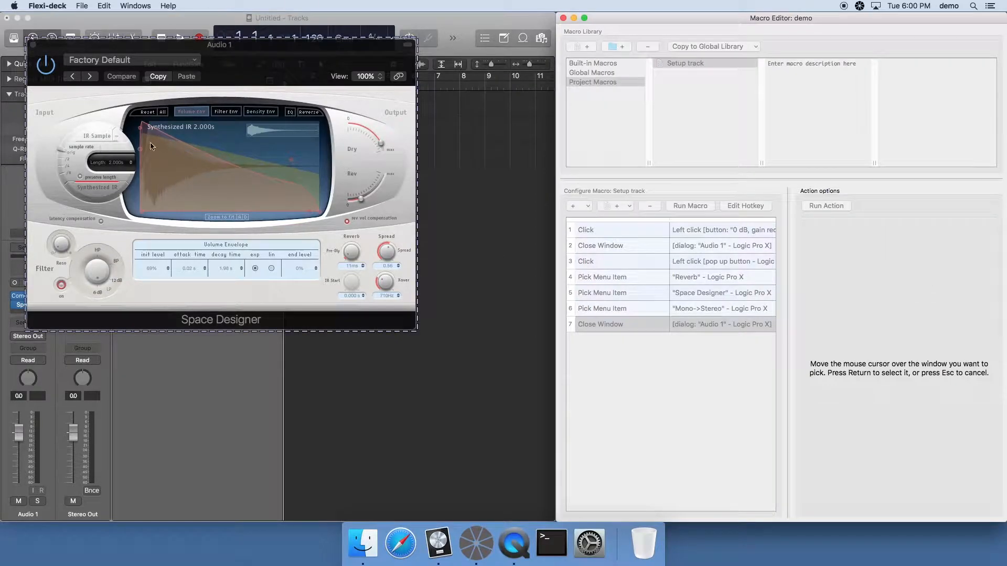
pyautogui.press('Return')
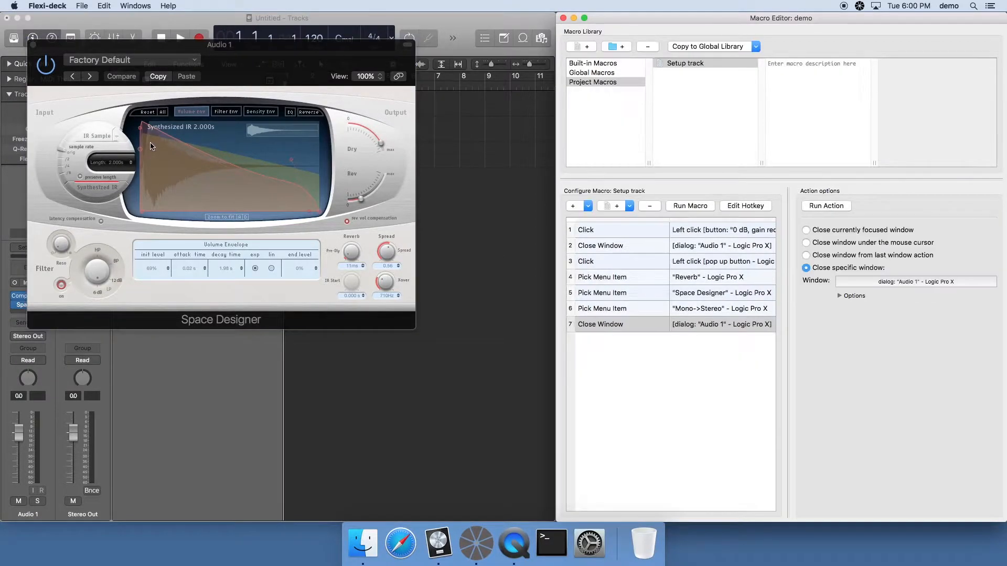
pyautogui.click(33, 45)
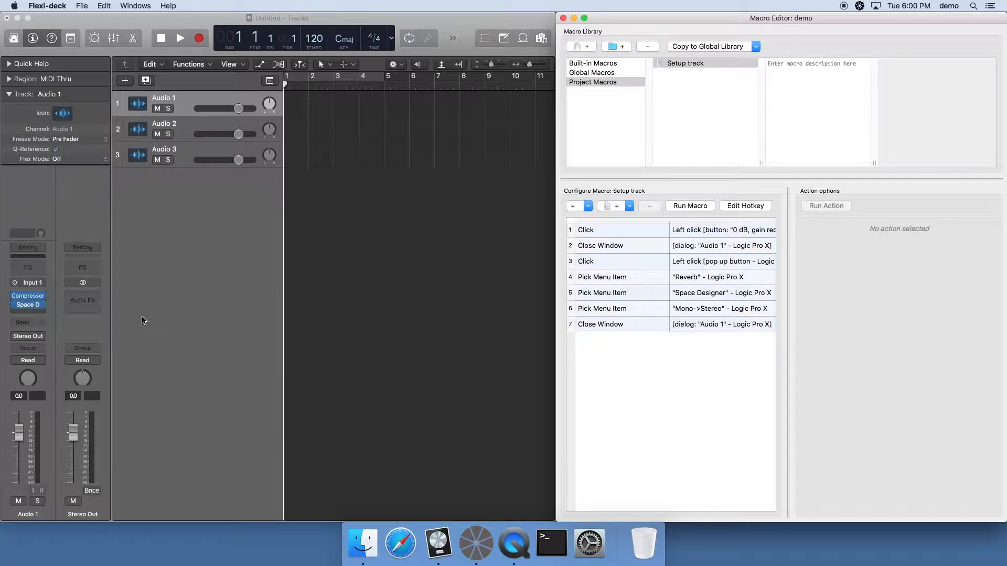
# Copy the first Click and Close Window actions to the macro's end and retarget the copied Click to Audio 1's EQ button
pyautogui.click(627, 231)
pyautogui.keyDown('shift'); pyautogui.click(631, 247); pyautogui.keyUp('shift')
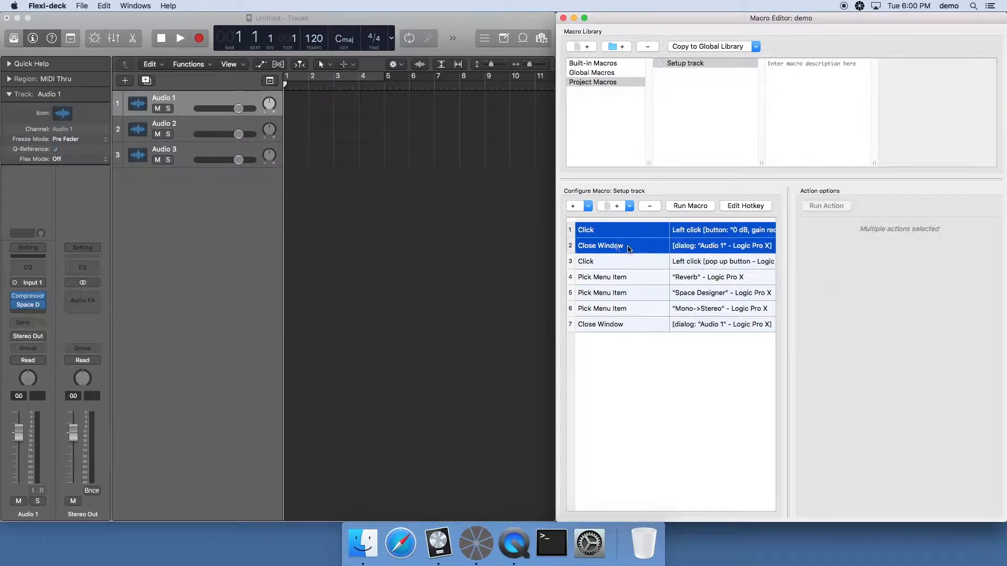
pyautogui.moveTo(605, 228); pyautogui.dragTo(624, 344)
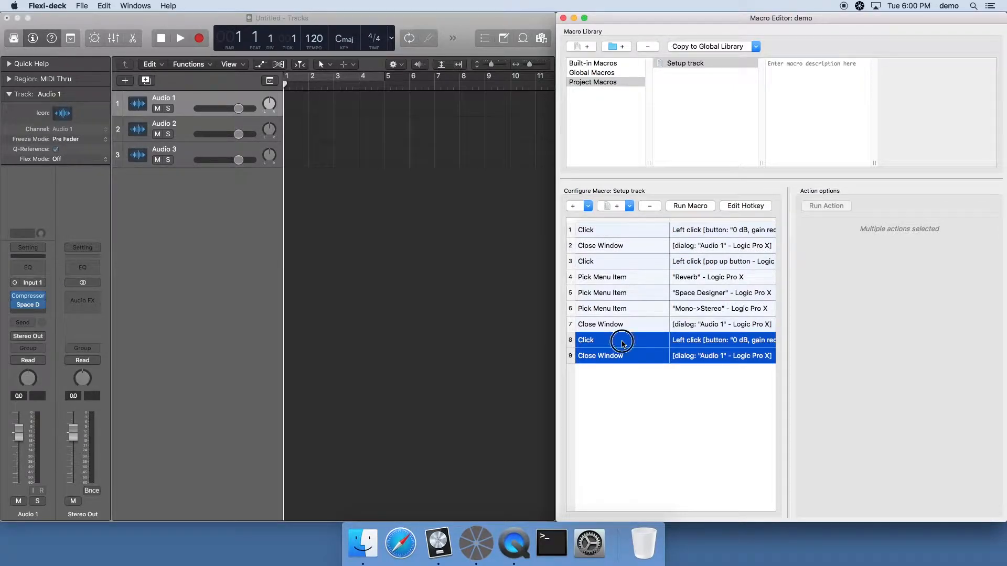
pyautogui.click(623, 341)
pyautogui.click(854, 312)
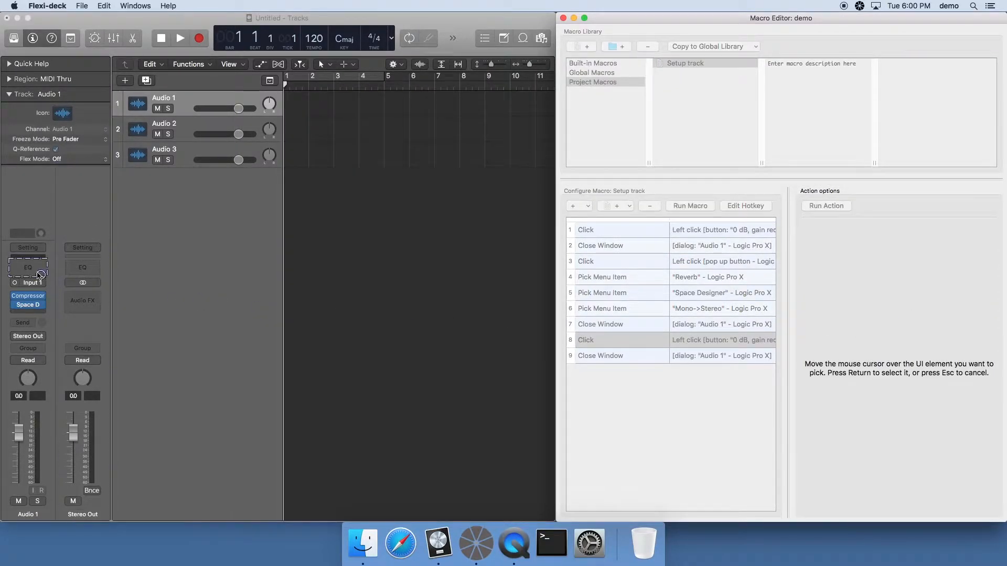
pyautogui.press('Return')
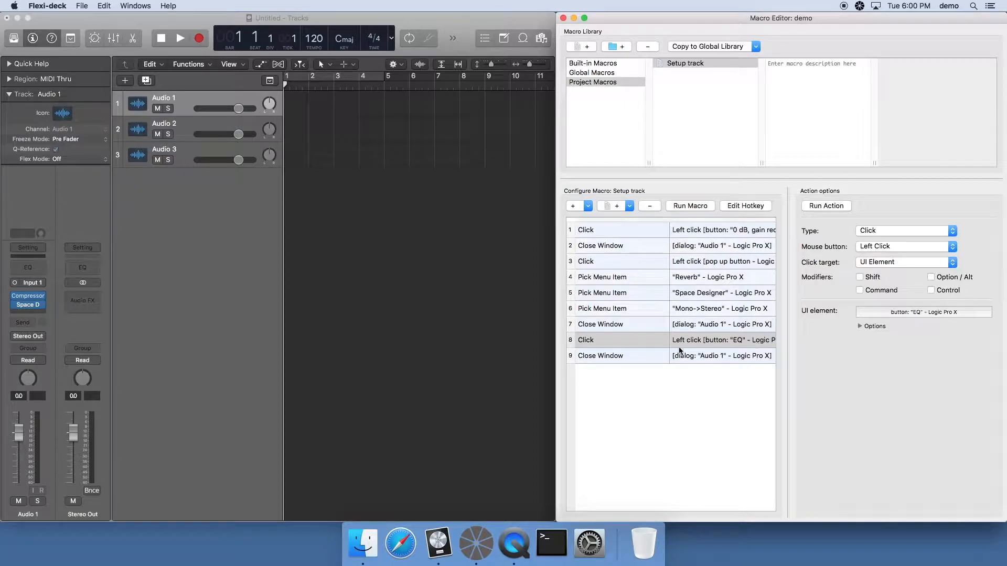
# Open Channel EQ on Audio 1, set its window as the last Close Window action's target, and close the plug-in window
pyautogui.click(37, 267)
pyautogui.click(29, 267)
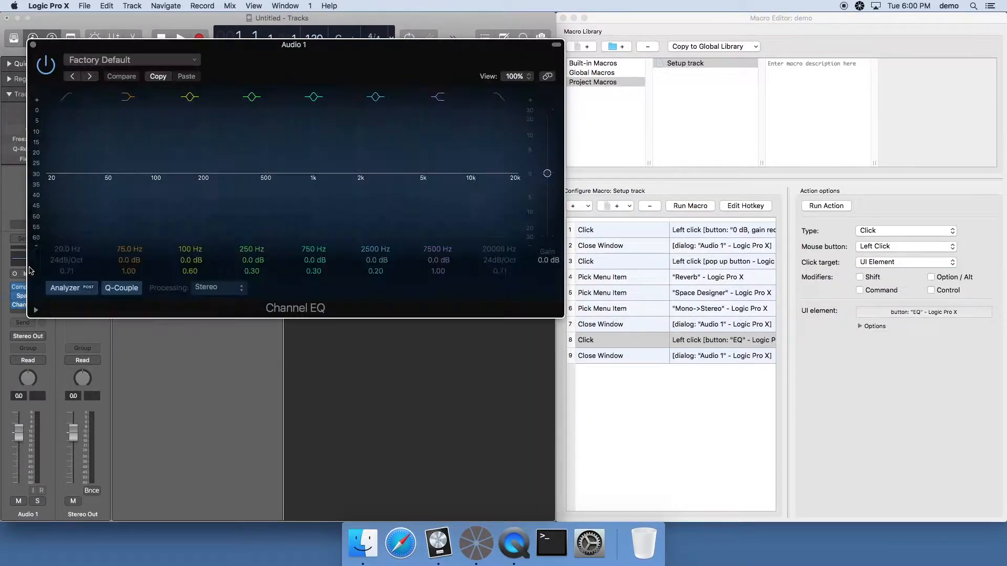
pyautogui.click(680, 356)
pyautogui.click(906, 287)
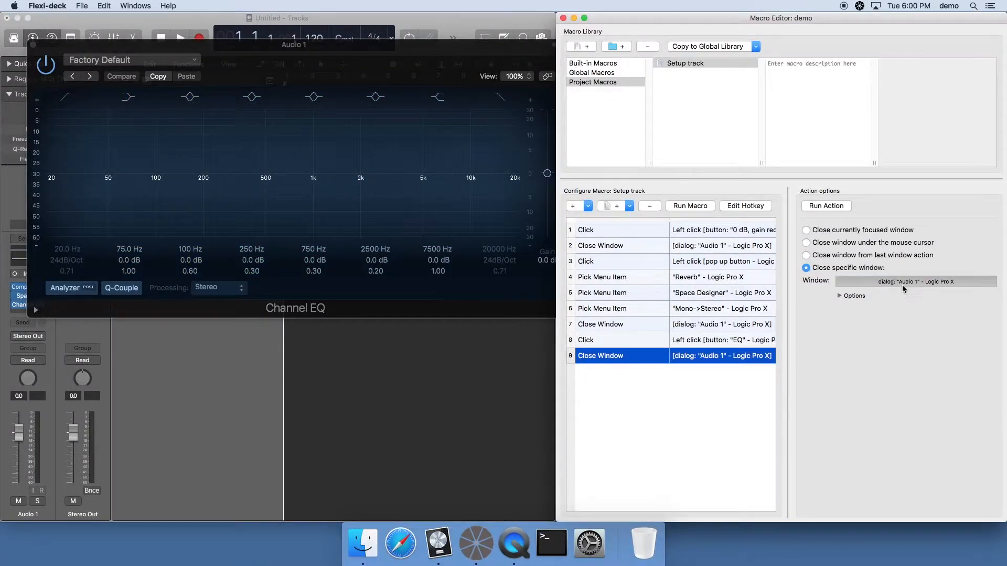
pyautogui.press('Return')
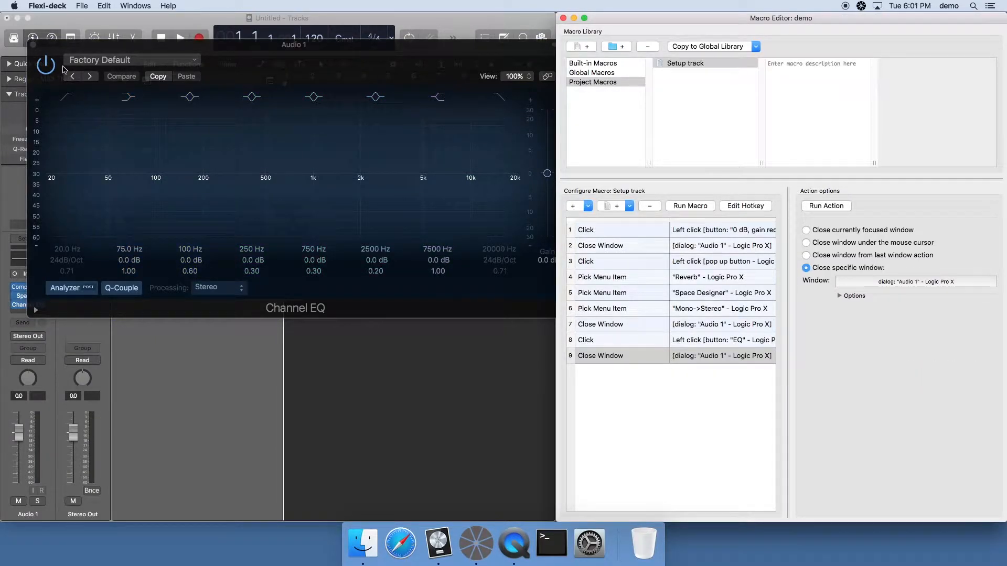
pyautogui.click(33, 44)
# Clear all plug-ins from the Audio 1 channel strip and test the Setup track macro on Audio 1 and Audio 2
pyautogui.click(26, 238)
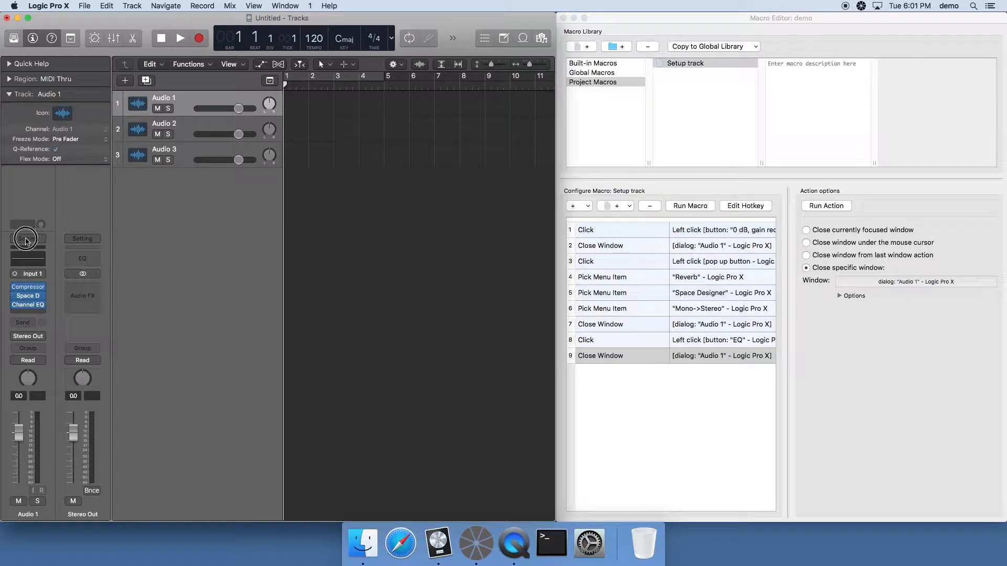
pyautogui.click(178, 253)
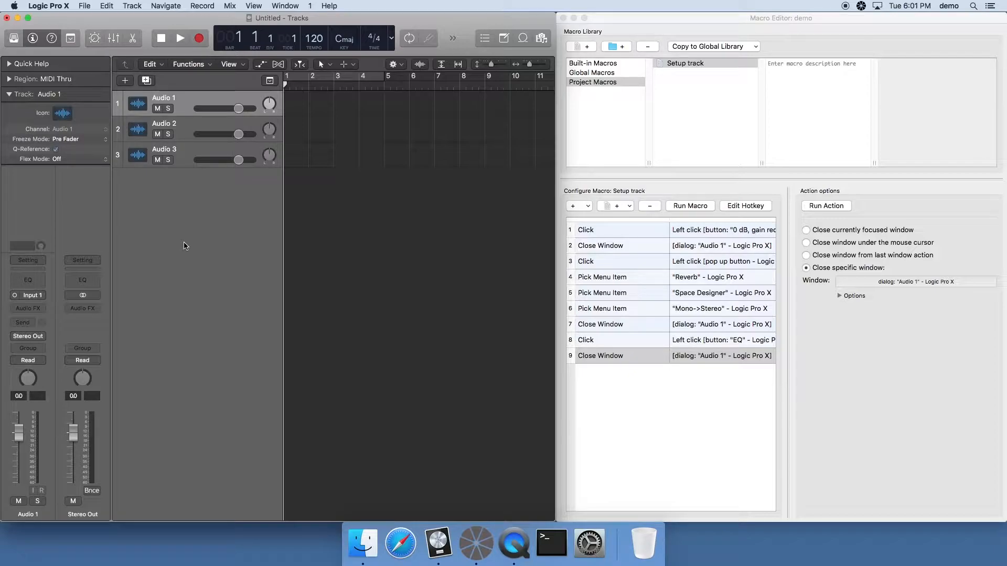
pyautogui.press('F1')
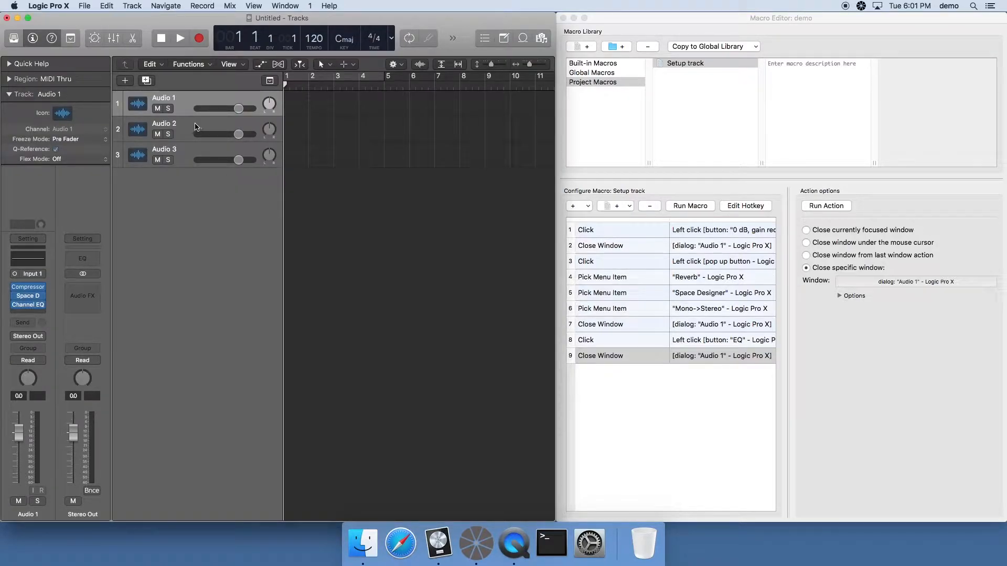
pyautogui.click(195, 126)
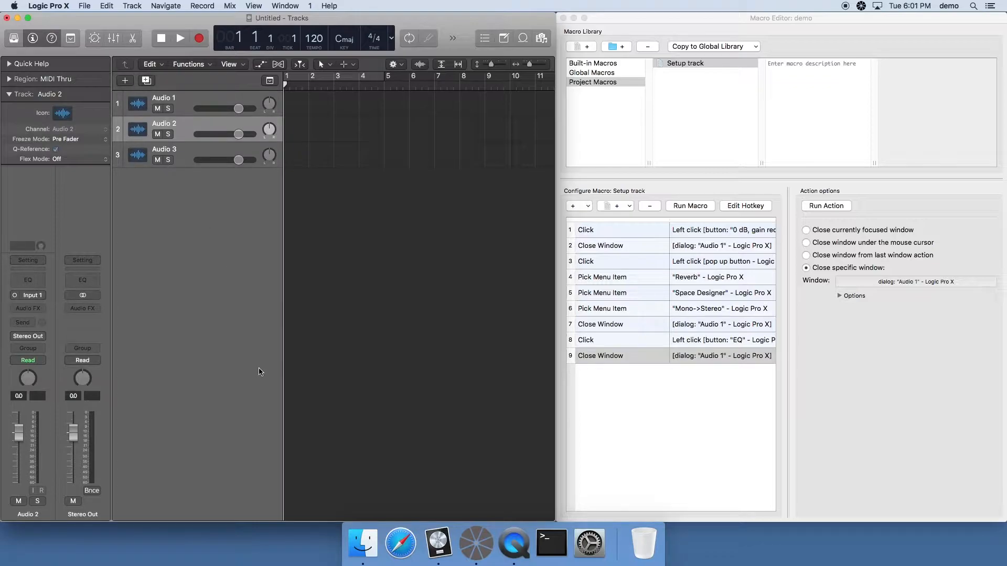
pyautogui.press('F1')
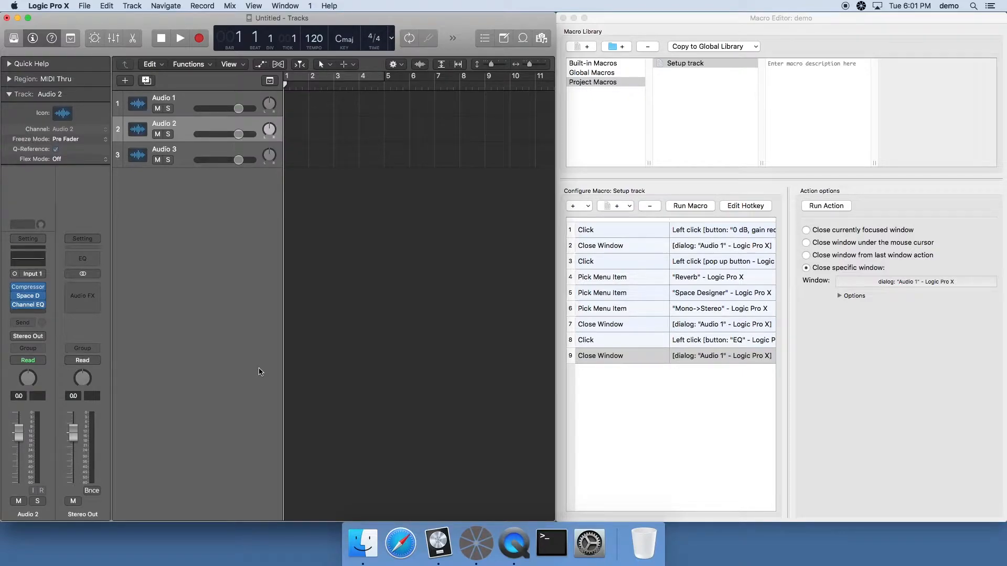
# Move the Logic Pro X Tracks window away from the screen corner and enlarge it over the Macro Editor
pyautogui.moveTo(2, 14); pyautogui.dragTo(86, 88)
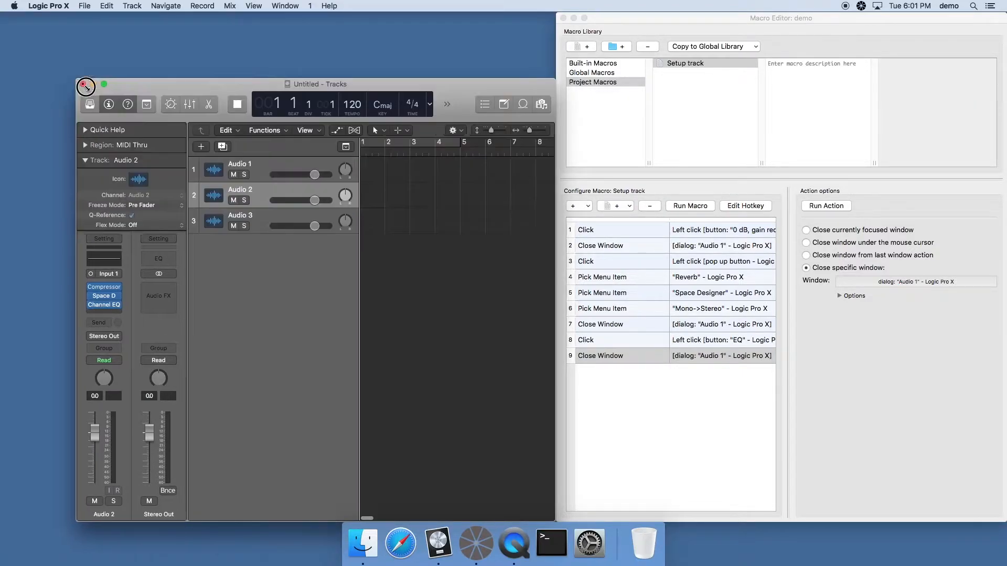
pyautogui.moveTo(548, 84); pyautogui.dragTo(651, 50)
pyautogui.moveTo(650, 475); pyautogui.dragTo(1005, 504)
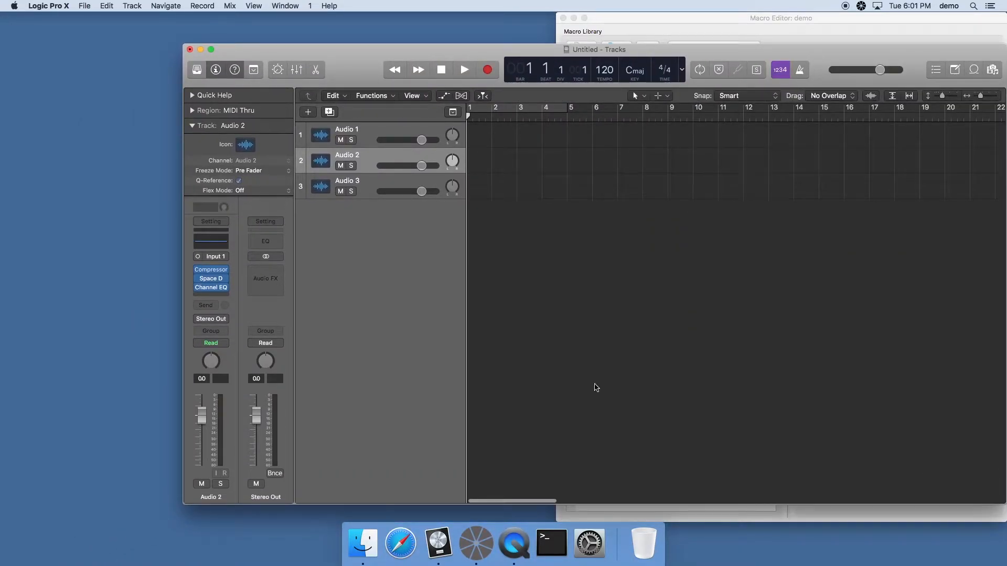
# Select the Audio 3 track
pyautogui.click(374, 176)
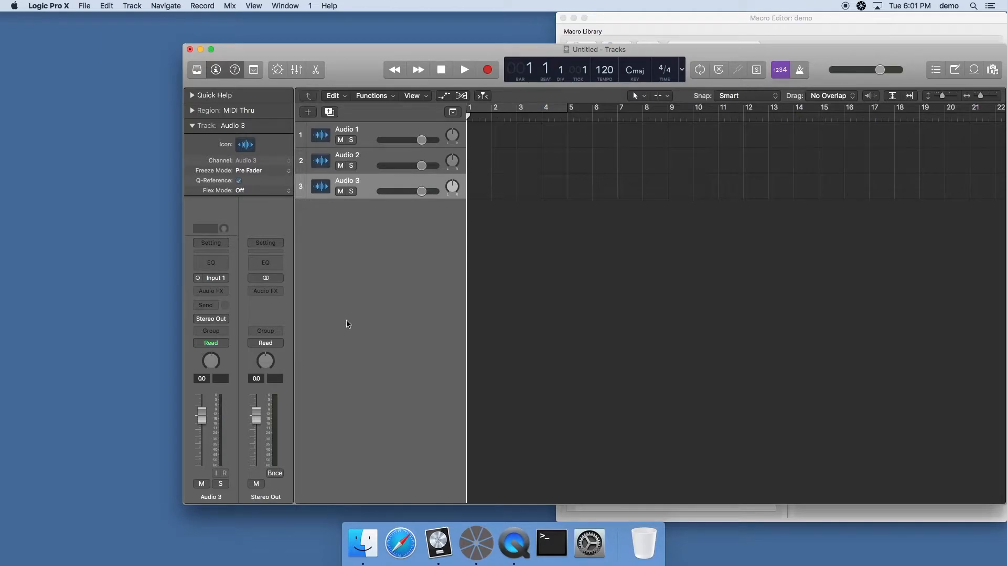